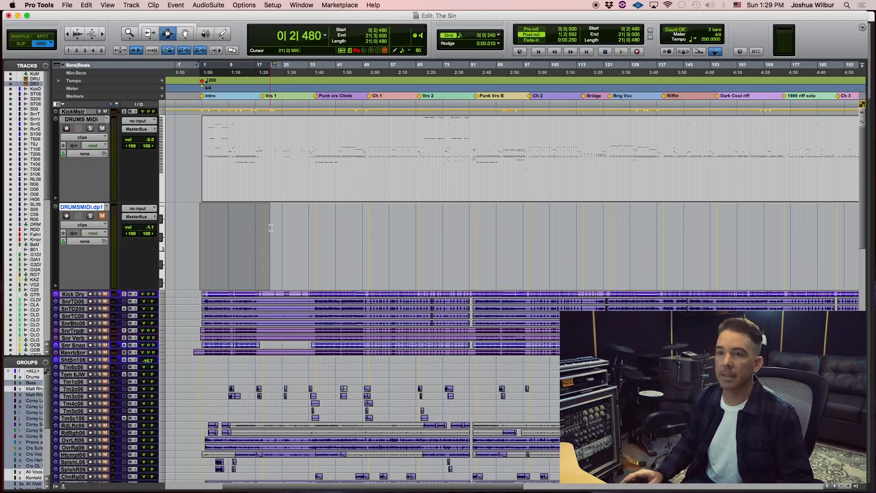
Open Superior Drummer 3 on the DRUMS MIDI.dup1 track, view its drum kit and return to the Tracker page.
key(super+equal)
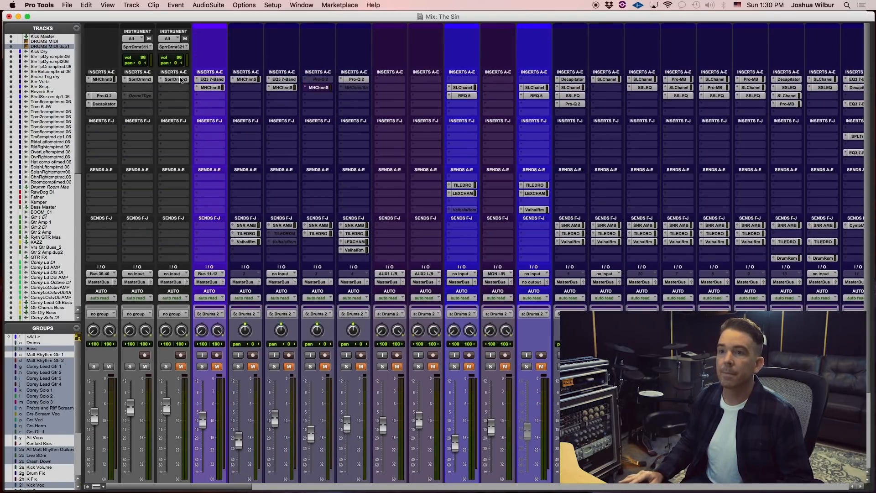
click(181, 80)
key(super+equal)
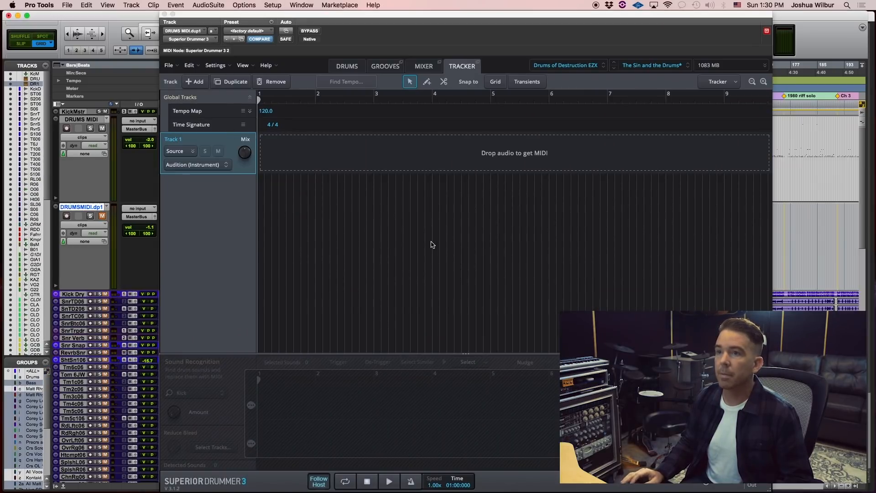
click(341, 67)
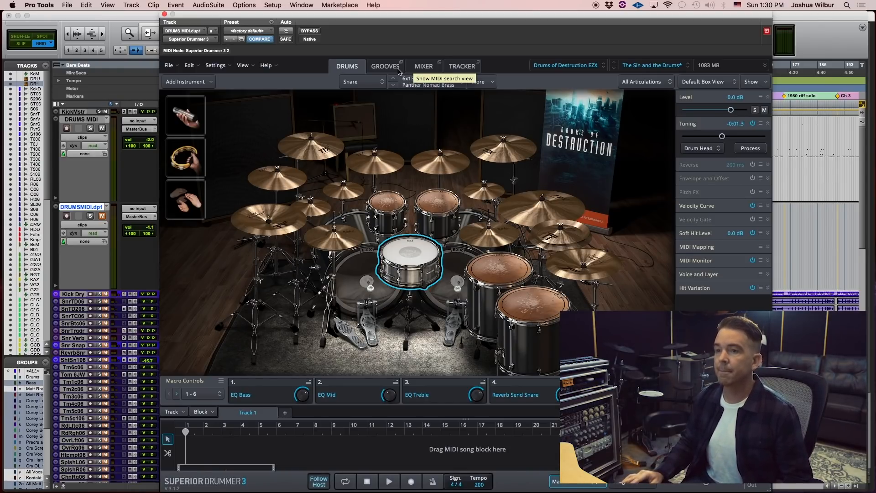
click(462, 67)
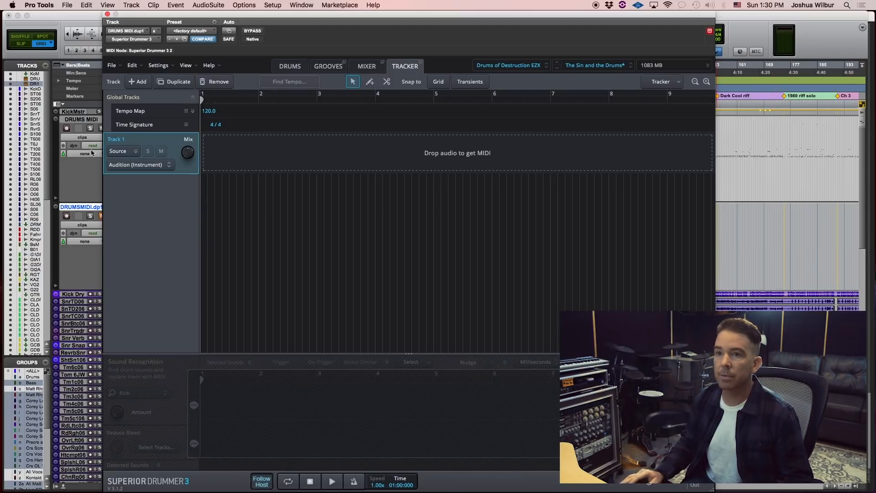
Load Kick Dry_01.L.wav from the Audio Files folder as the source of the first tracker track.
click(134, 151)
click(137, 174)
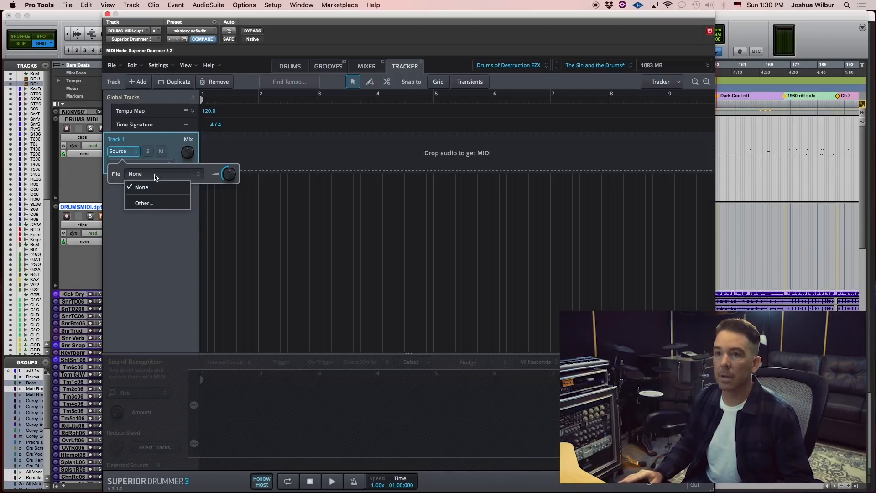
click(142, 200)
double_click(284, 74)
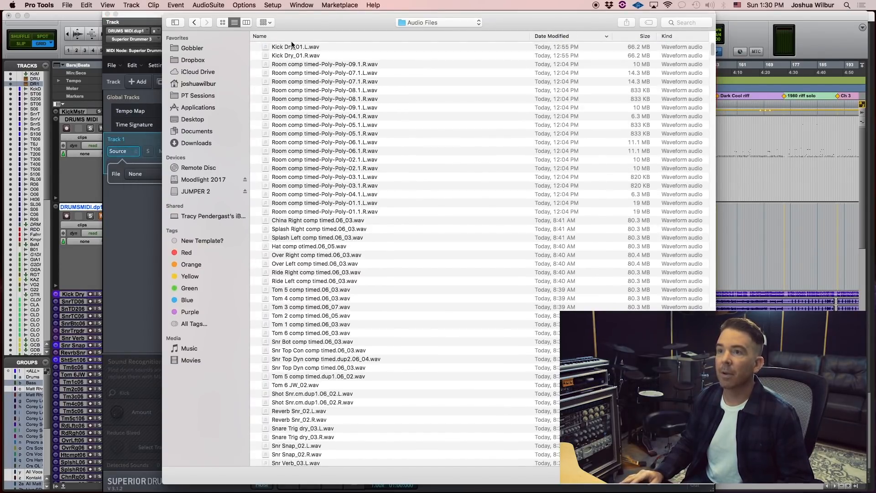
click(294, 47)
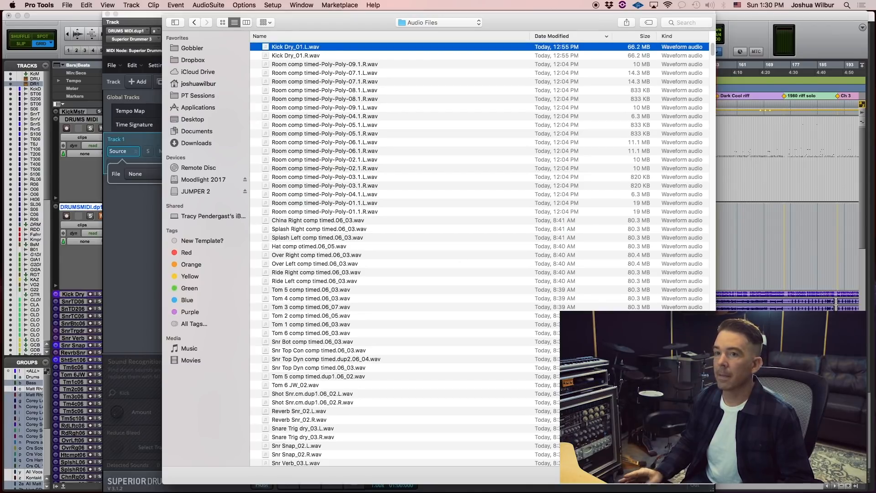
key(Return)
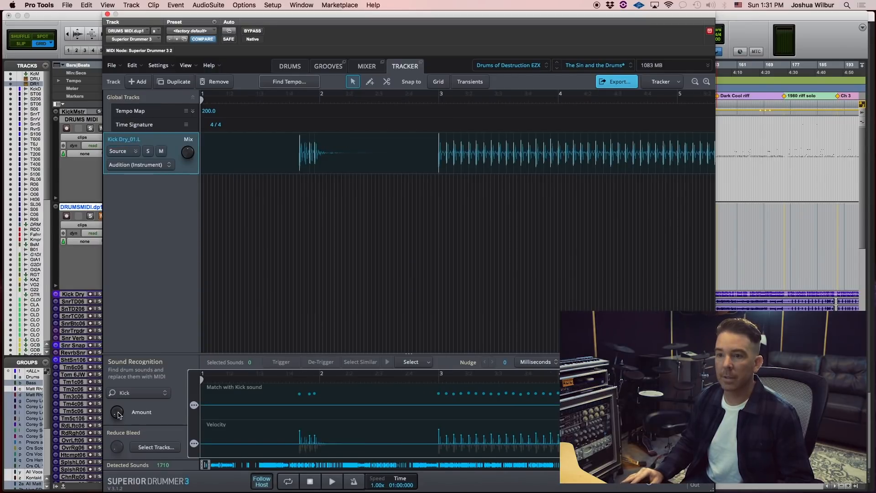
Set the kick track's sound recognition amount to 47% and check the detected hits around bar 60.
drag(118, 414, 124, 390)
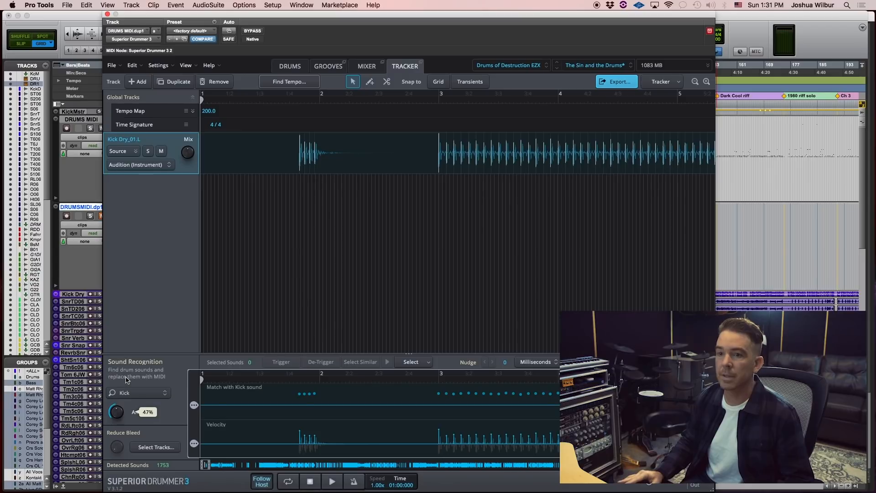
drag(127, 381, 127, 378)
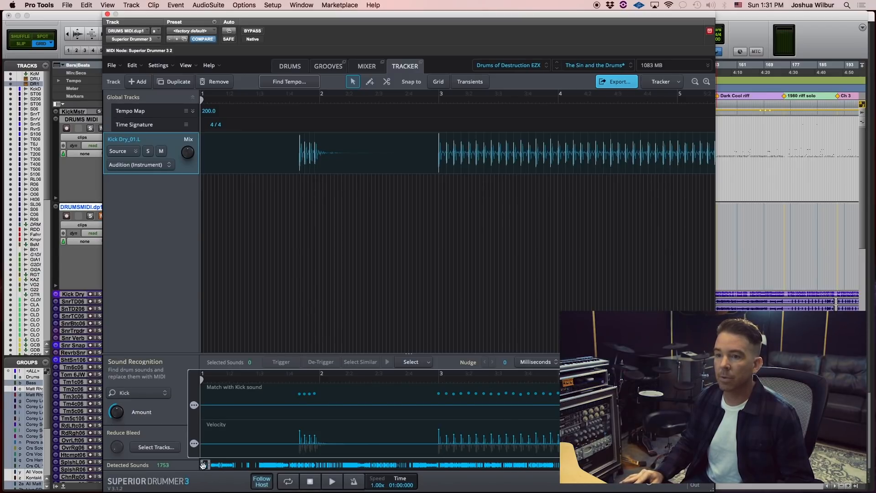
drag(204, 464, 307, 468)
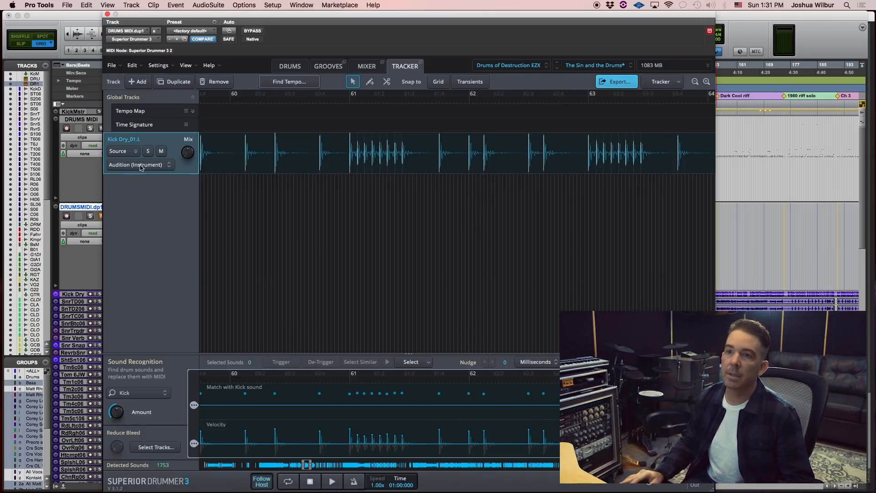
Add a tracker track from Snare Trig dry_03.L.wav, raise its sound recognition amount and check the detected snare hits.
click(141, 85)
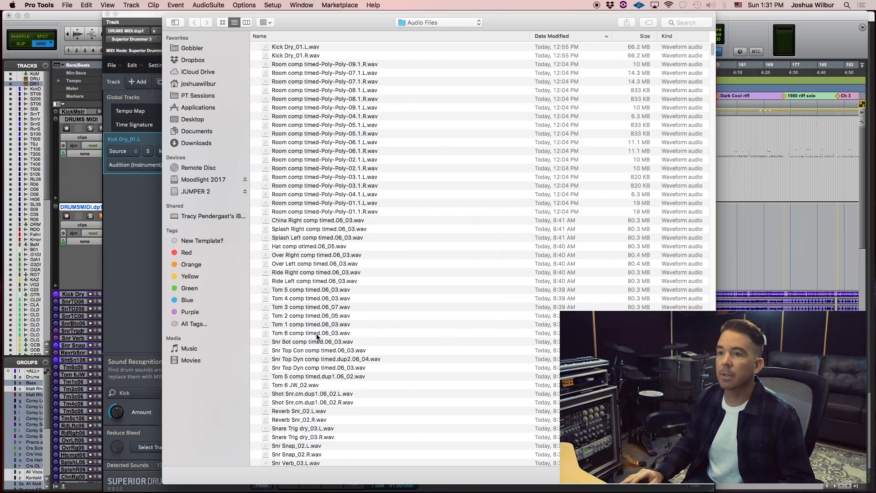
double_click(301, 297)
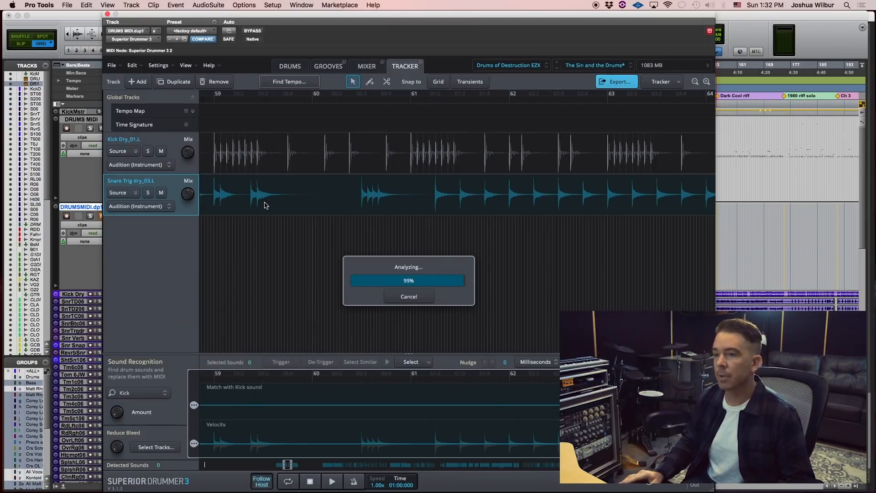
drag(119, 418, 121, 407)
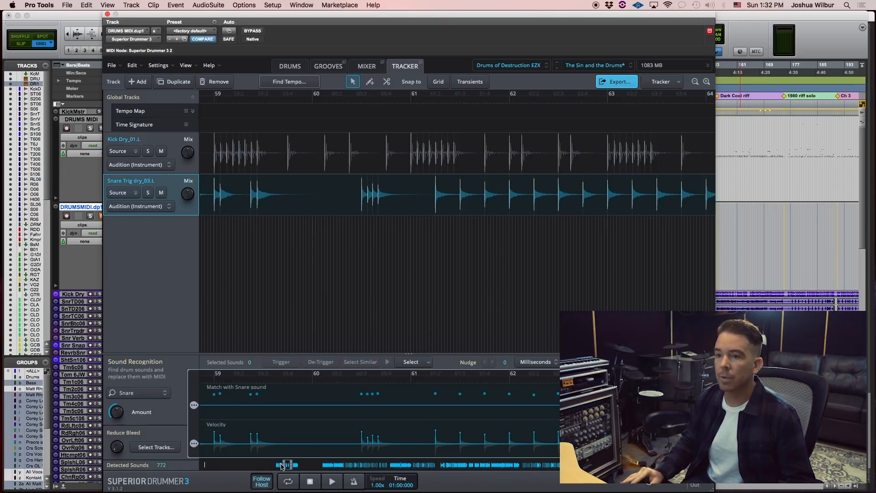
mouse_move(287, 464)
mouse_down()
mouse_move(272, 464)
mouse_move(295, 465)
mouse_up()
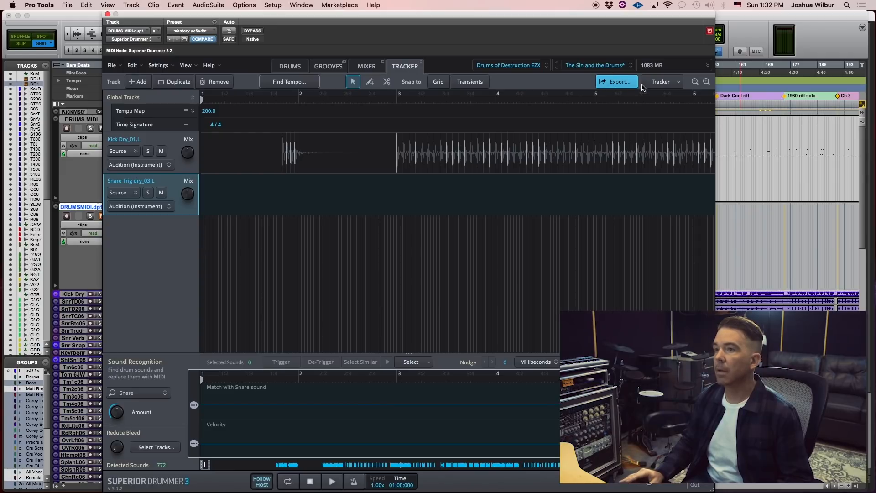
Export the tracked kick and snare MIDI onto the DRUMS MIDI.dup1 track, moving the plug-in window out of the way.
click(615, 84)
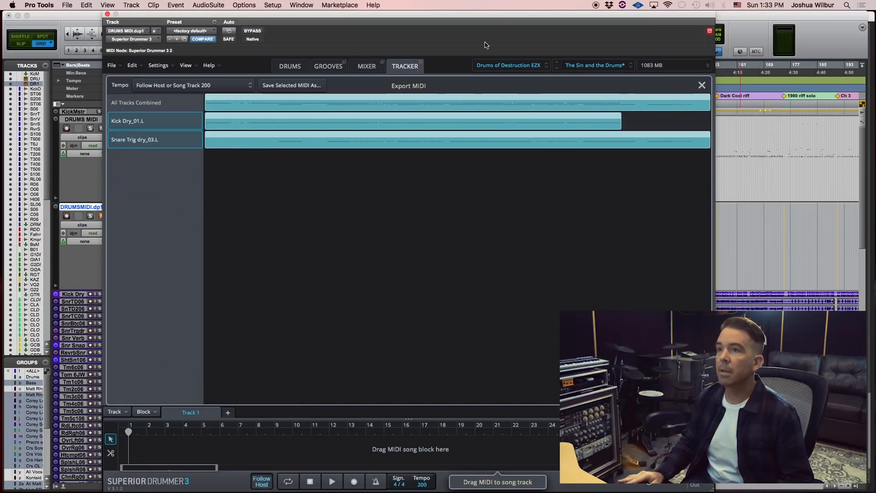
drag(488, 19, 457, 185)
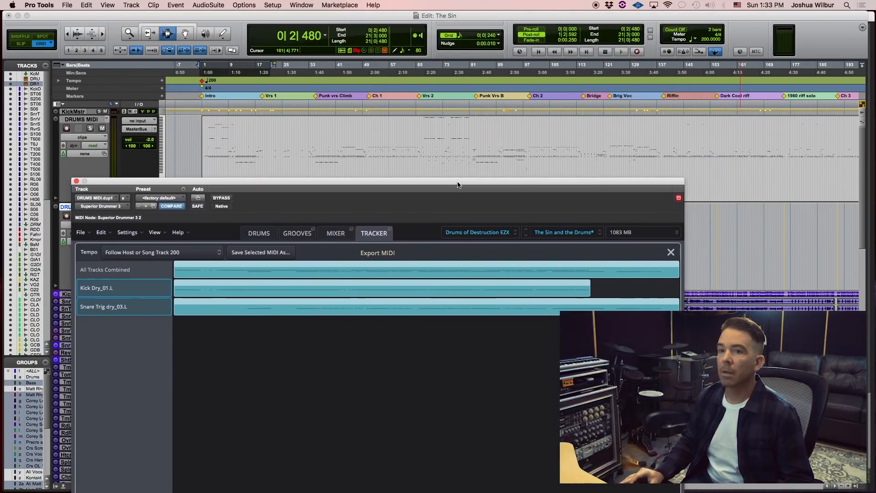
drag(269, 185, 283, 297)
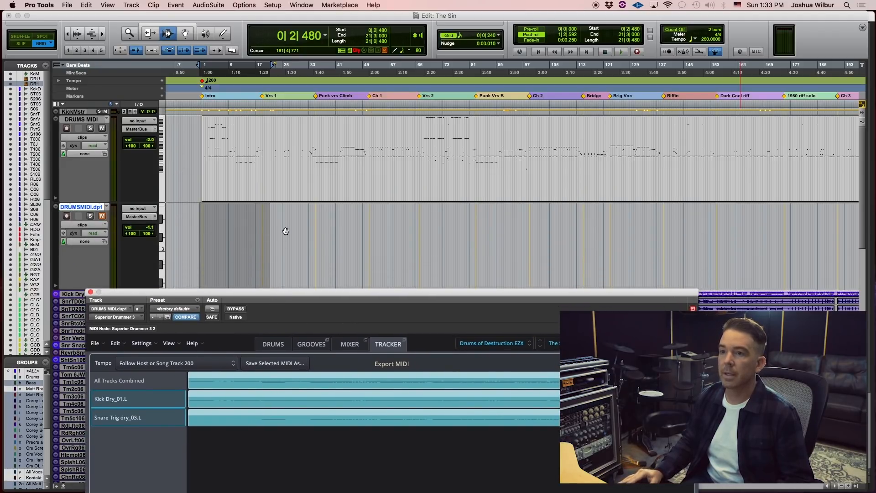
drag(258, 225, 198, 223)
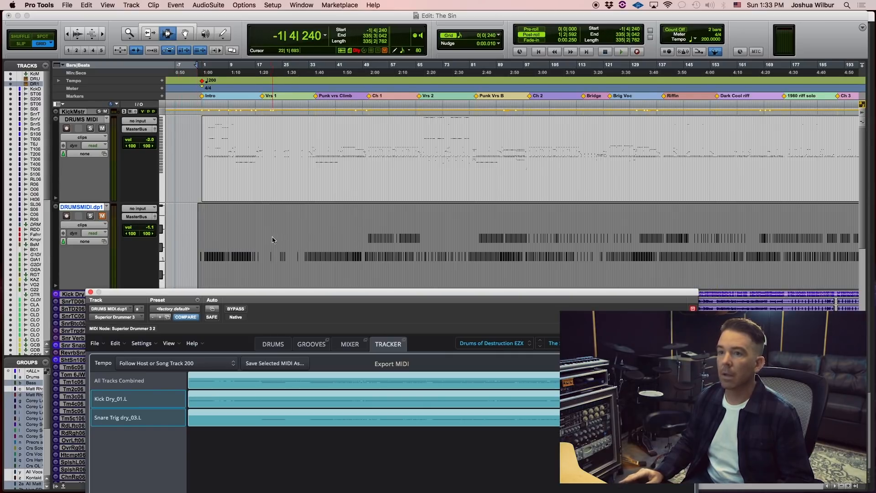
Reposition the imported kick and snare MIDI clip so it starts at 1|1|000, aligned with the DRUMS MIDI clip.
double_click(278, 161)
key(super+z)
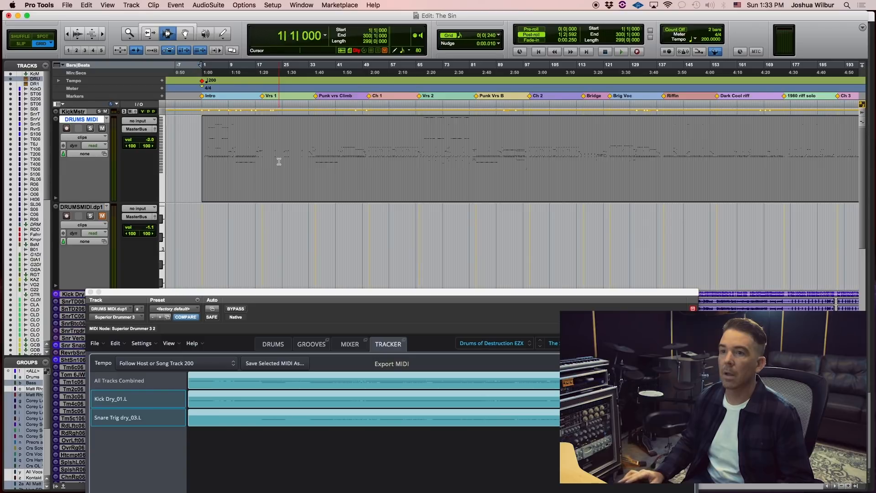
key(super+shift+z)
key(super+bracketright)
key(super+bracketright)
key(super+bracketright)
key(super+bracketright)
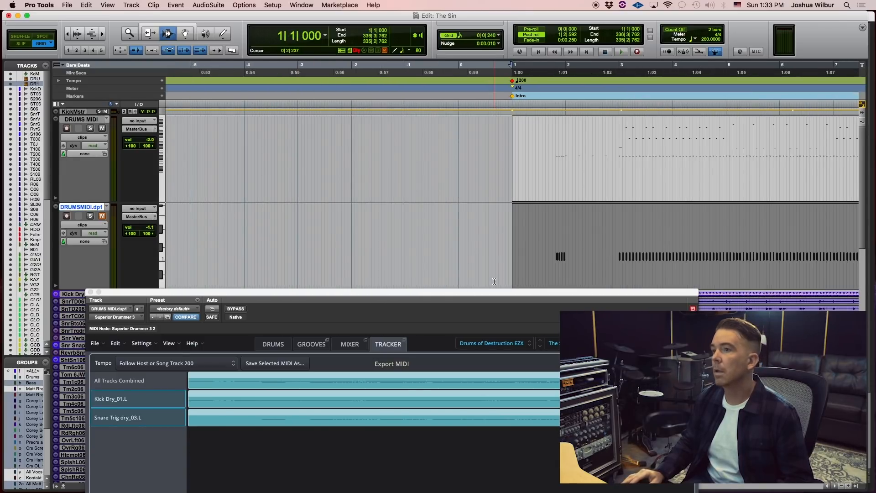
Remove the excess snare section past the song's end from the imported MIDI clip and close the plug-in window.
key(super+bracketleft)
key(super+bracketleft)
key(super+bracketleft)
key(super+bracketleft)
key(super+bracketleft)
key(super+bracketleft)
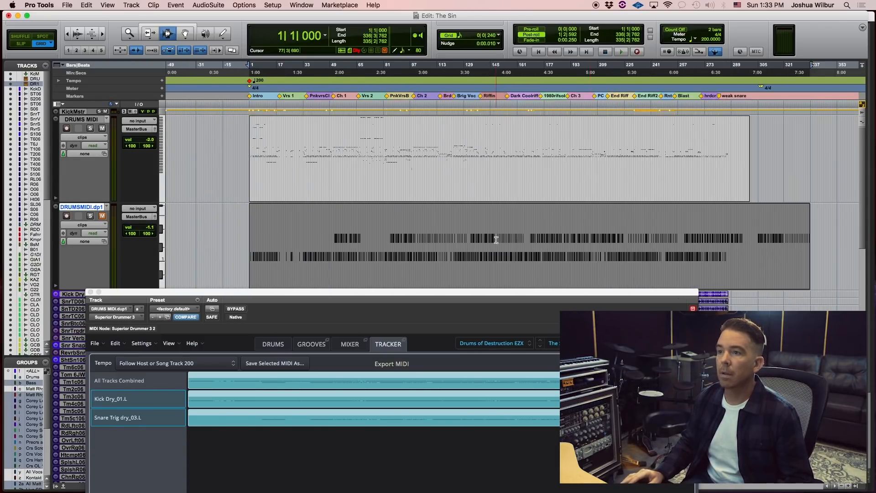
click(411, 237)
double_click(348, 245)
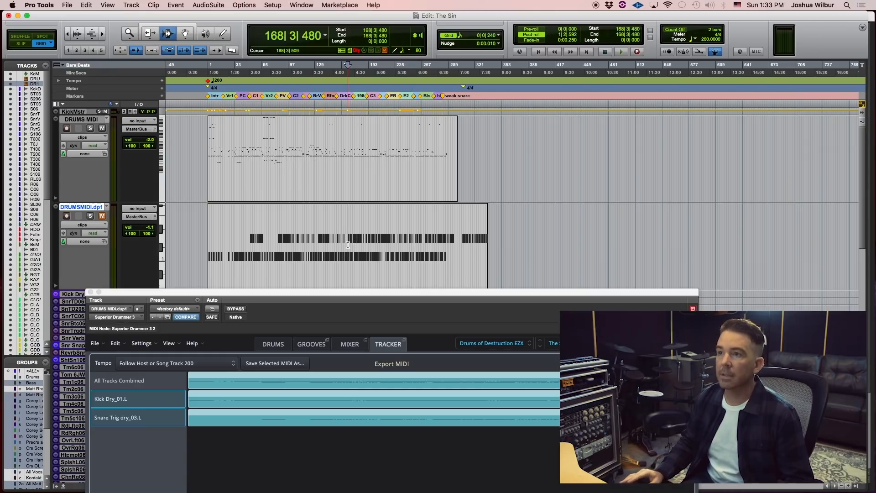
key(super+bracketright)
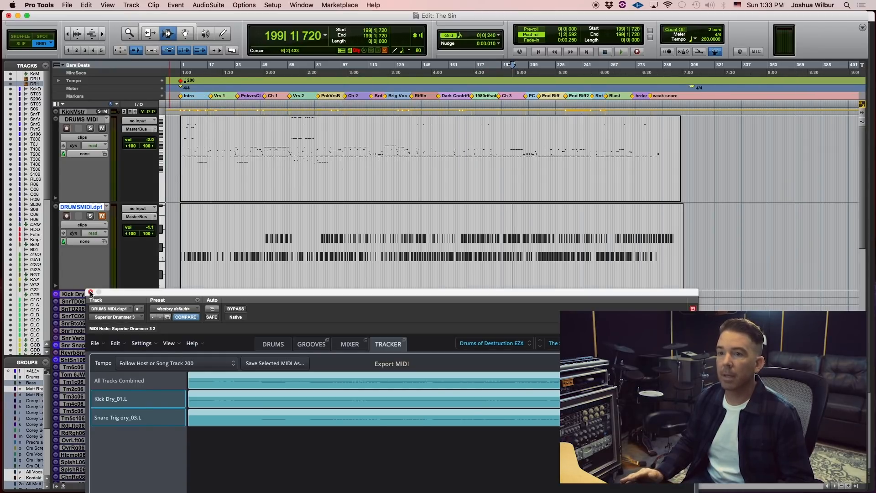
click(90, 291)
Play the song from the start with the DRUMS MIDI track and open that track's Superior Drummer 3 plug-in.
click(297, 242)
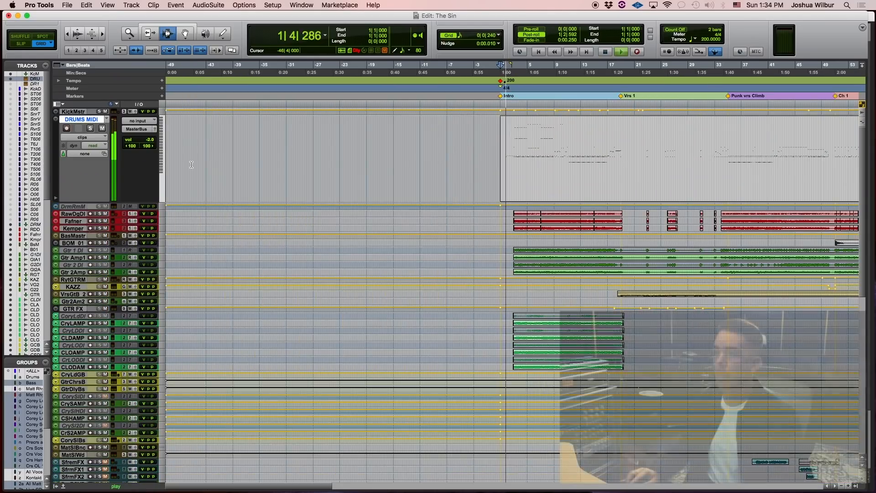
scroll(609, 248, right, 5)
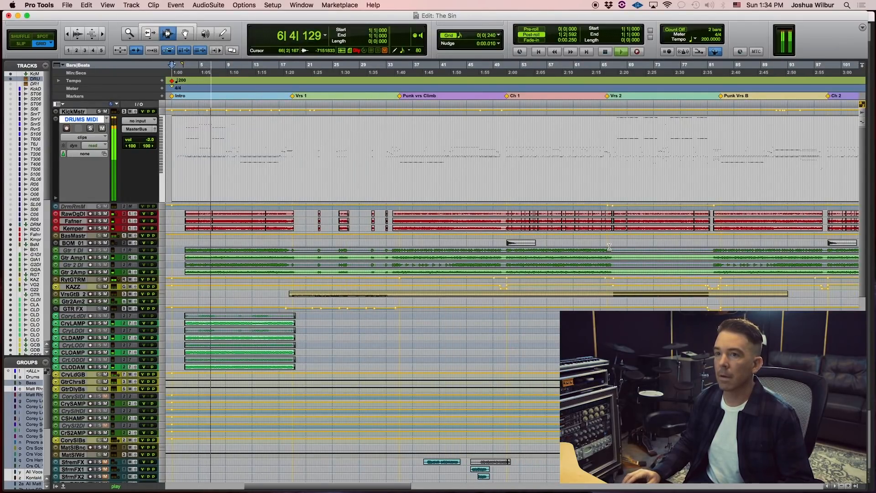
key(super+equal)
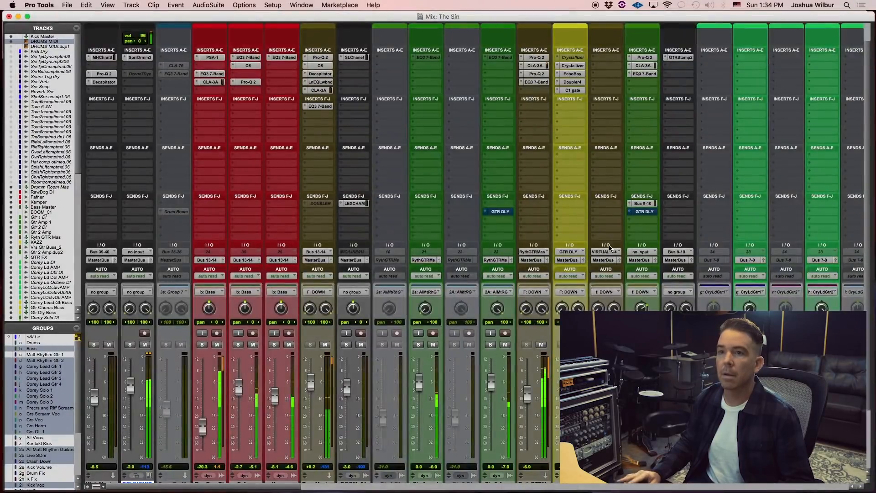
click(136, 57)
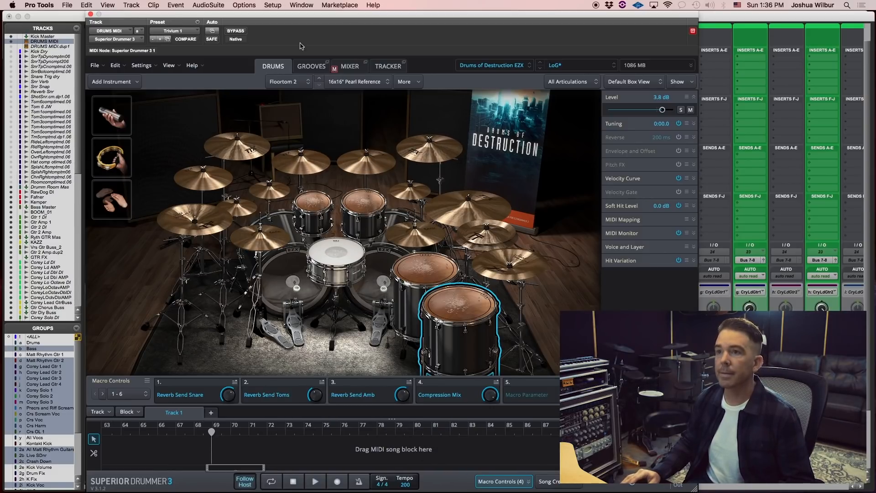
Review the kick channel's Multiband Compressor and EQ in the drum plug-in's mixer and close both effect windows.
click(349, 67)
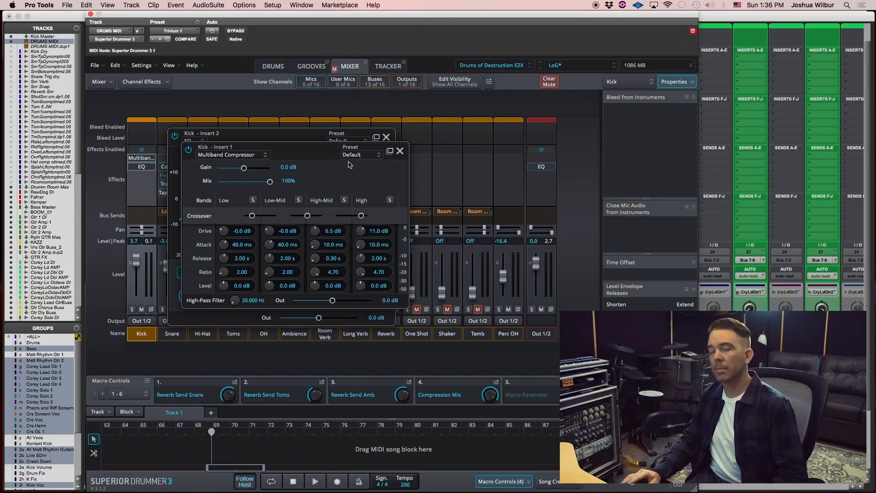
click(400, 151)
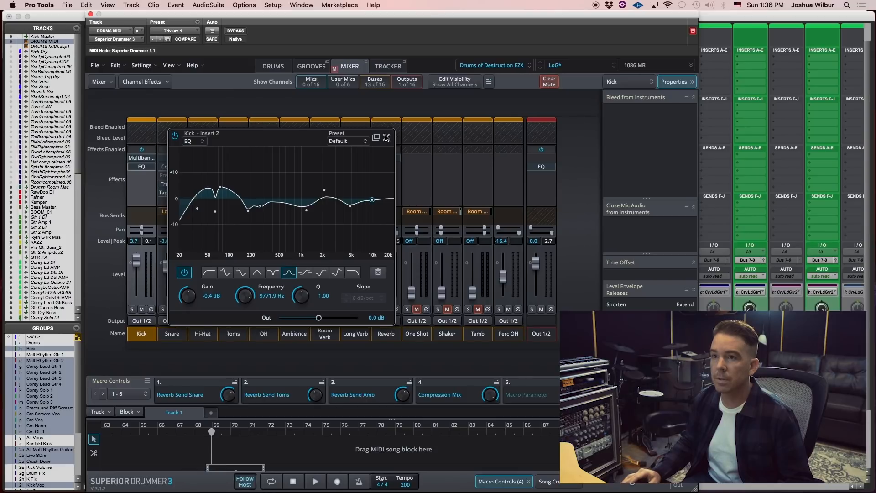
click(386, 138)
Return to the drum kit view and select Kick 1 and Kick 2 in turn to inspect their settings.
mouse_move(146, 158)
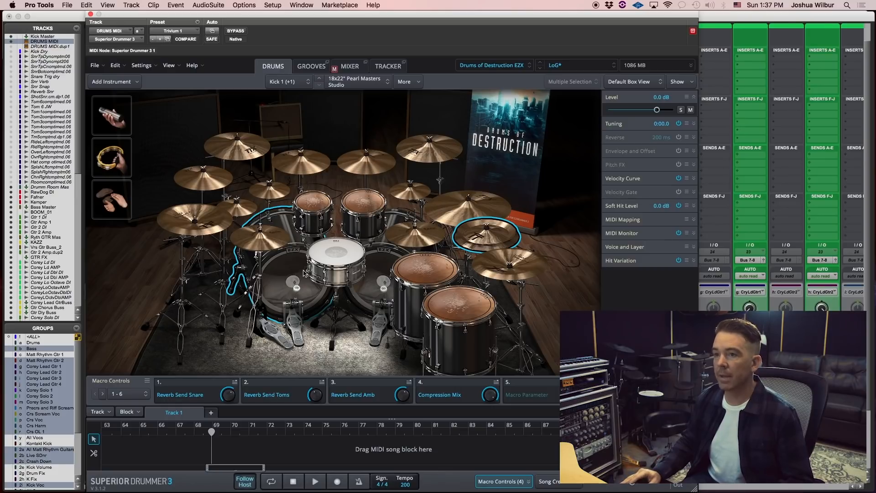
click(292, 282)
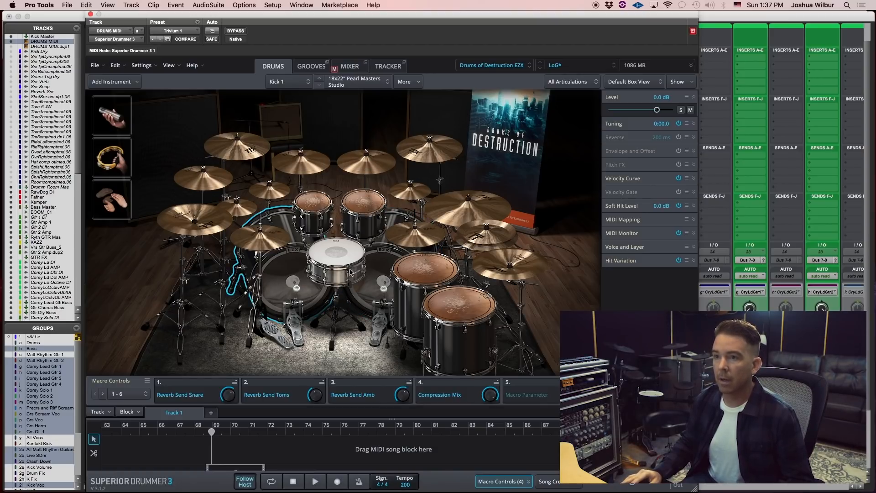
click(380, 282)
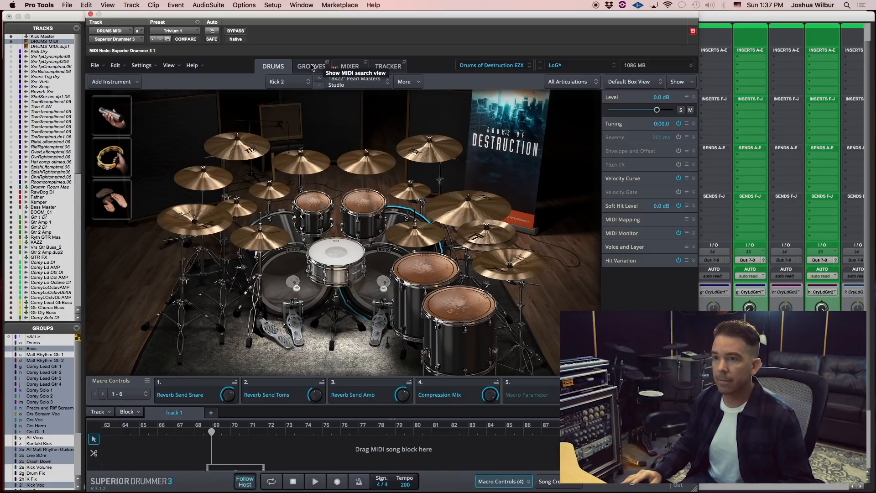
Show the mixer again and open the Multiband Compressor in the kick channel's first effect slot.
click(350, 67)
click(150, 158)
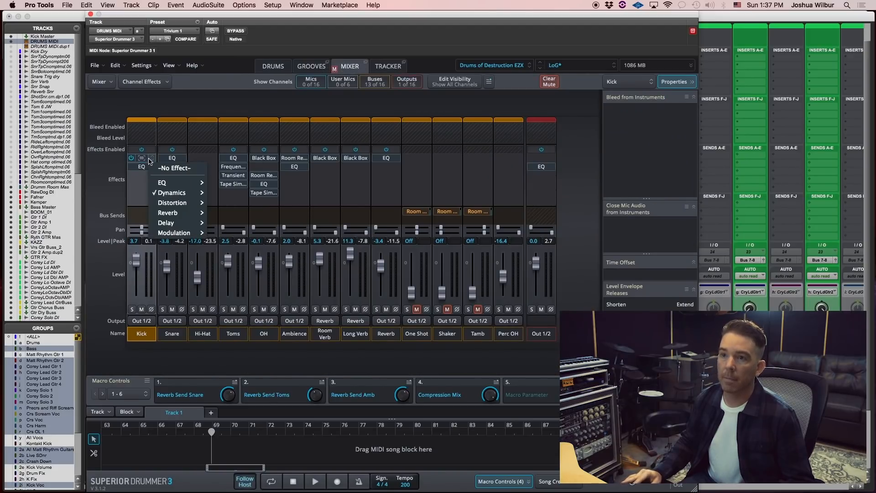
click(141, 158)
click(141, 159)
click(141, 158)
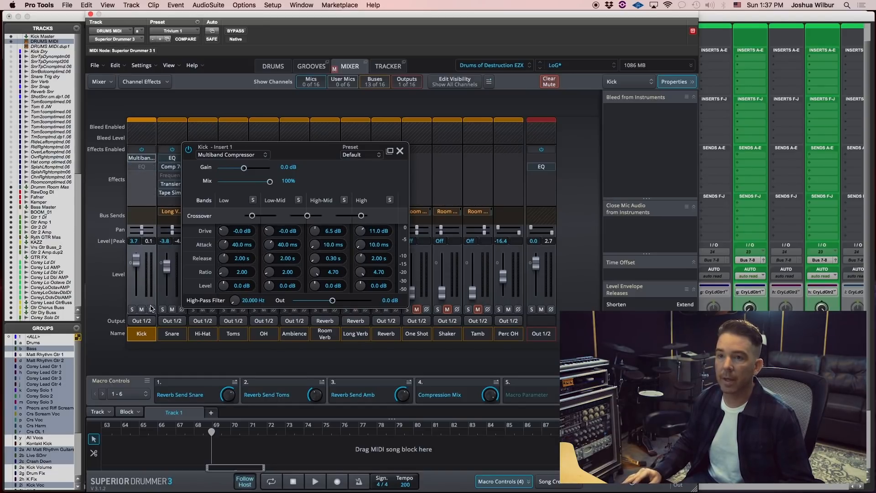
Solo the kick channel and compare its sound during playback with the Multiband Compressor bypassed and enabled.
click(133, 310)
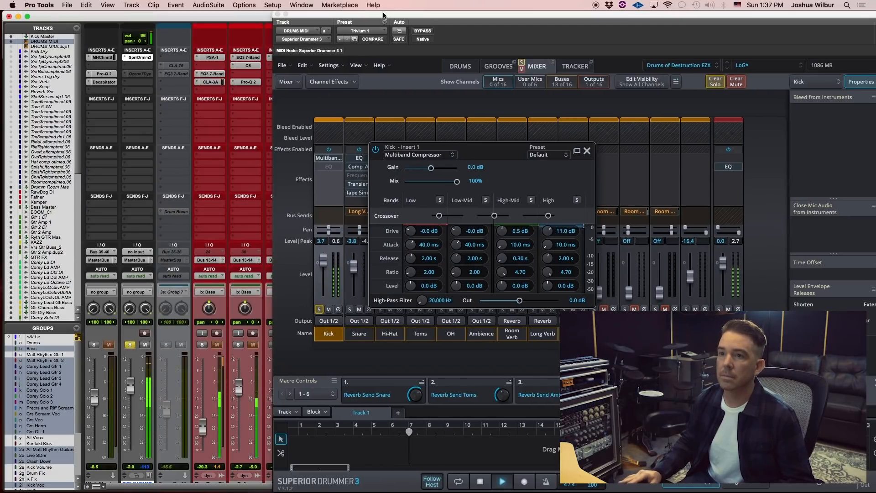
drag(385, 14, 267, 2)
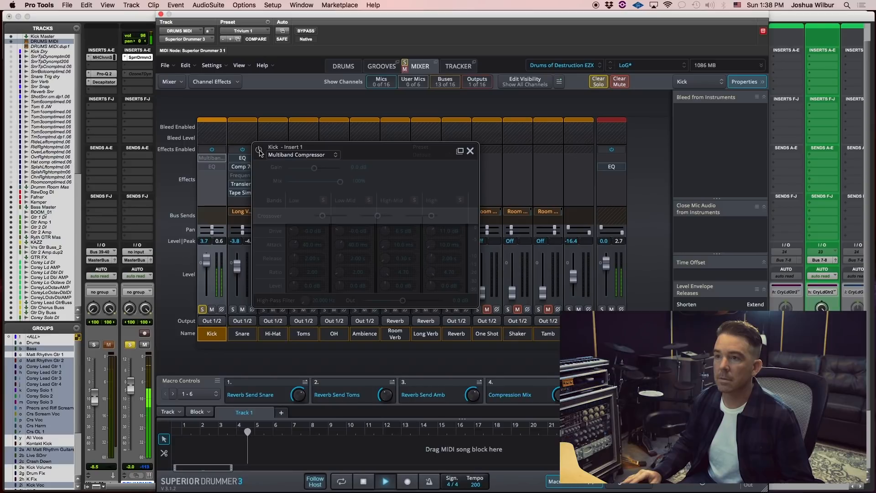
click(259, 150)
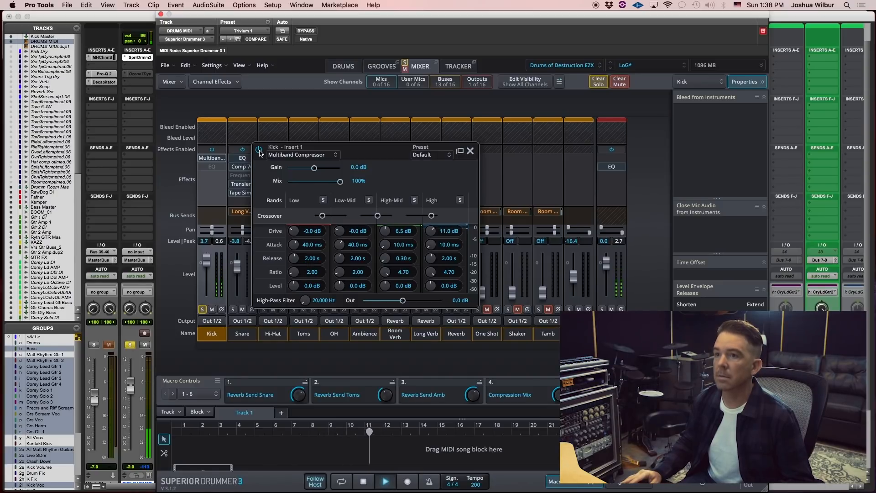
key(space)
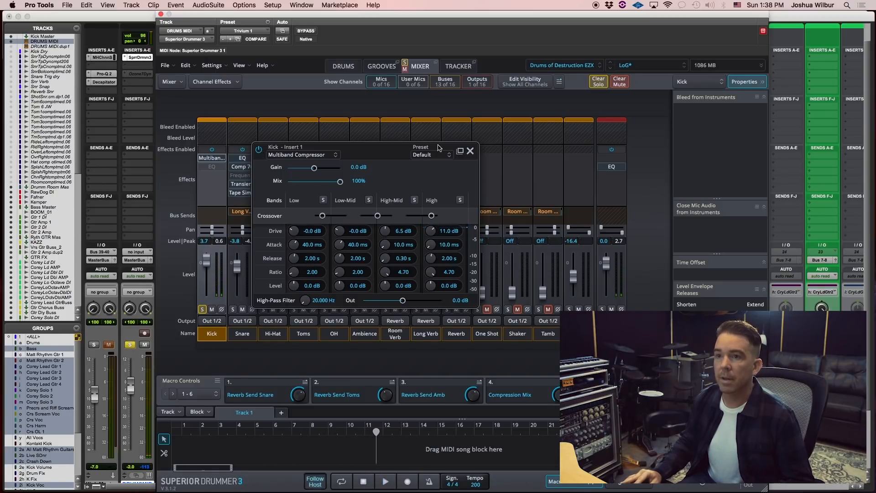
Enable the kick channel's EQ, audition it during playback, and close the EQ and Multiband Compressor windows.
click(212, 167)
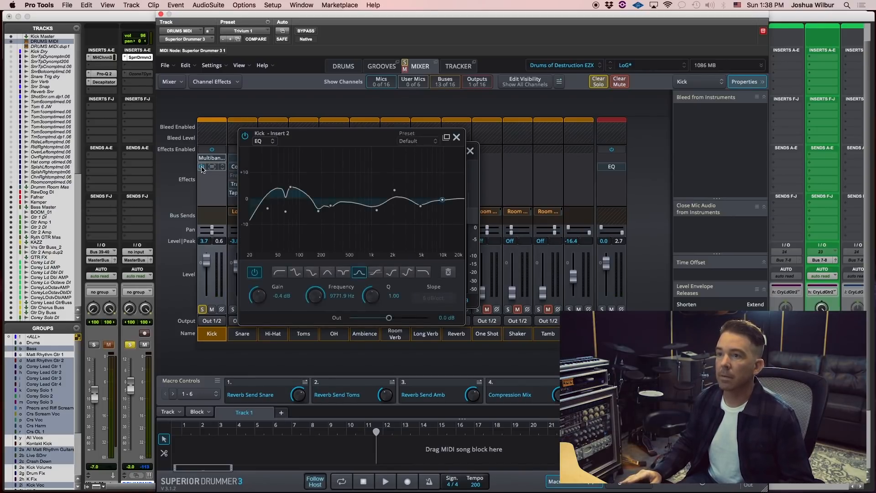
key(space)
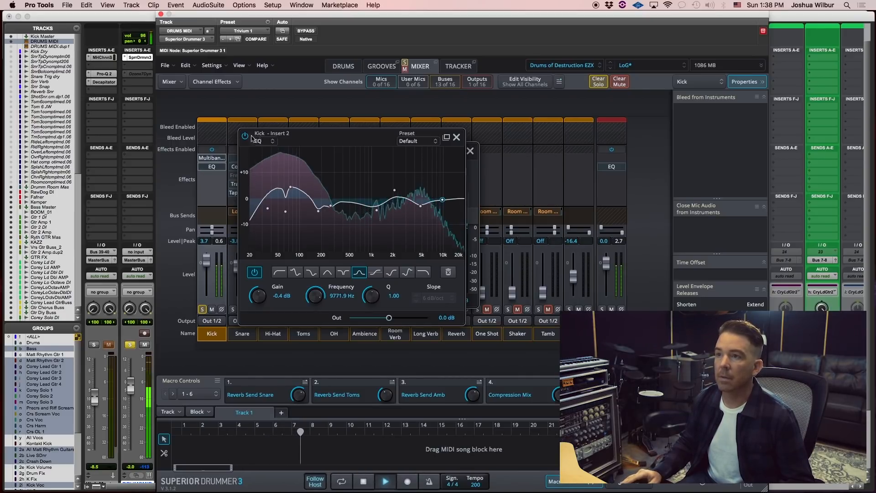
click(456, 137)
click(469, 151)
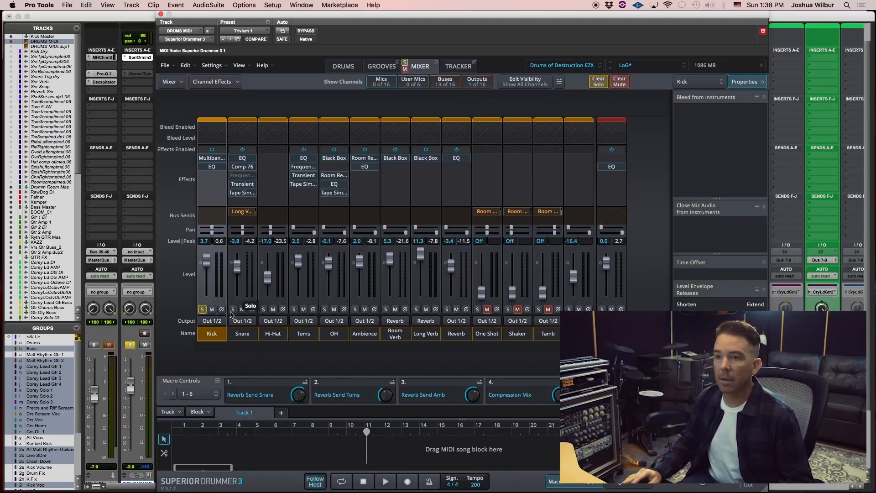
Solo the snare channel, disable its Long Verb send, Tape Simulator, Transient and Comp 76, and play the song.
mouse_move(245, 214)
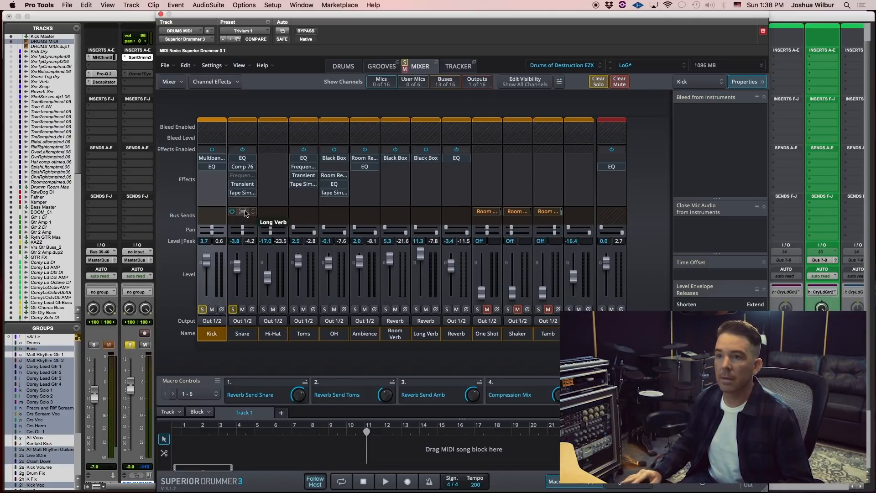
click(233, 211)
click(232, 193)
click(233, 185)
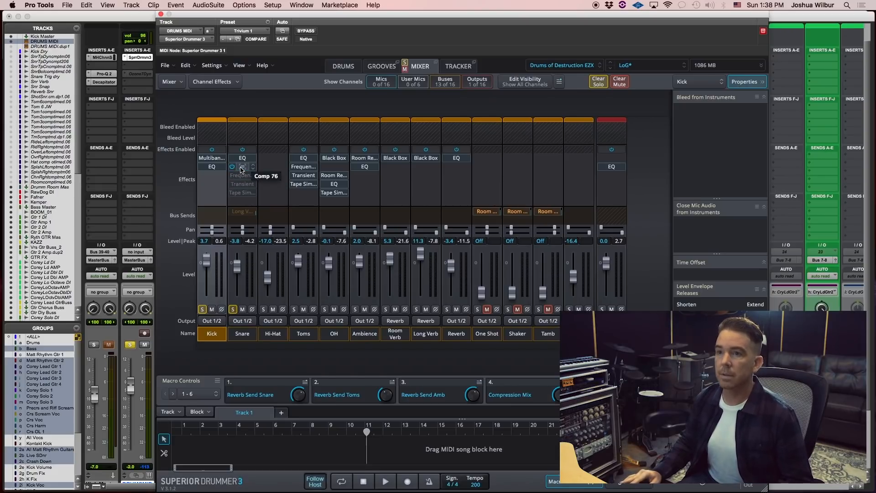
click(232, 167)
key(space)
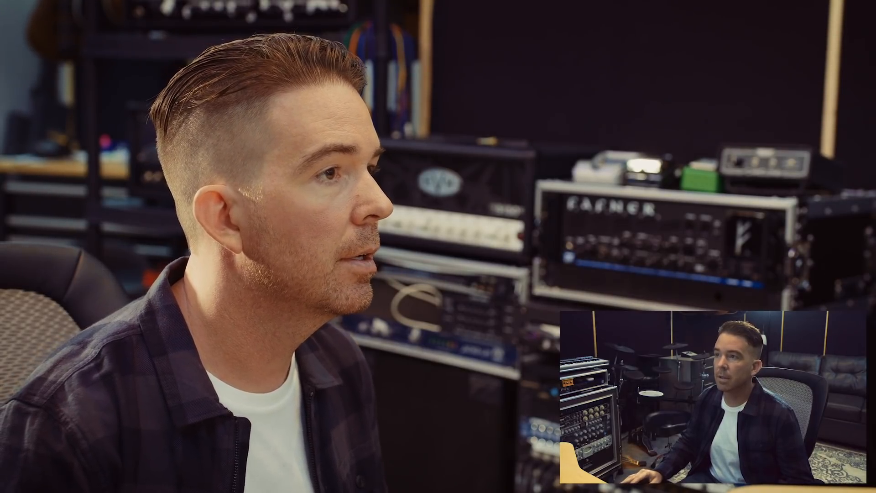
Audition the snare in the drum kit view and replace it with the 6.5x14" Mapex Black Panther Hammered Brass.
click(407, 264)
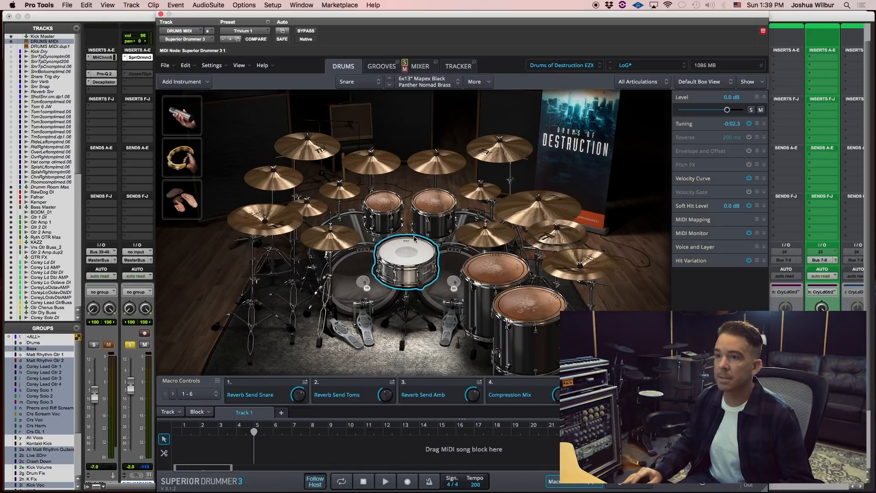
click(404, 262)
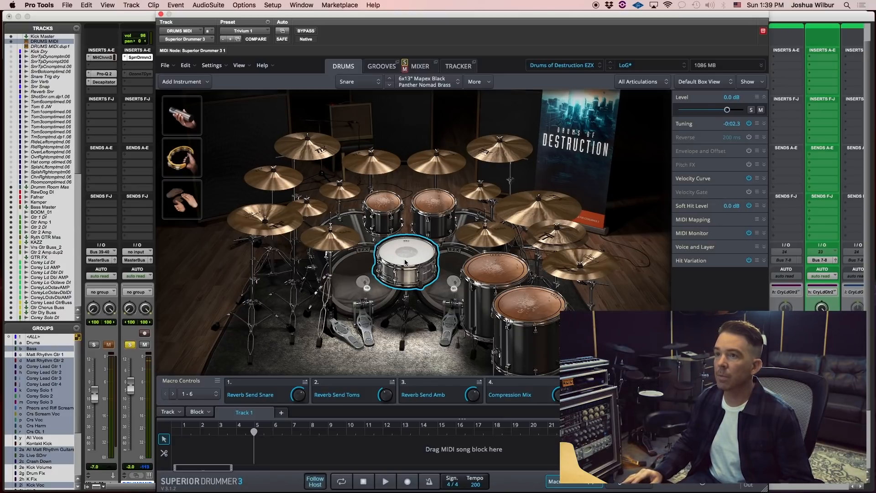
click(408, 249)
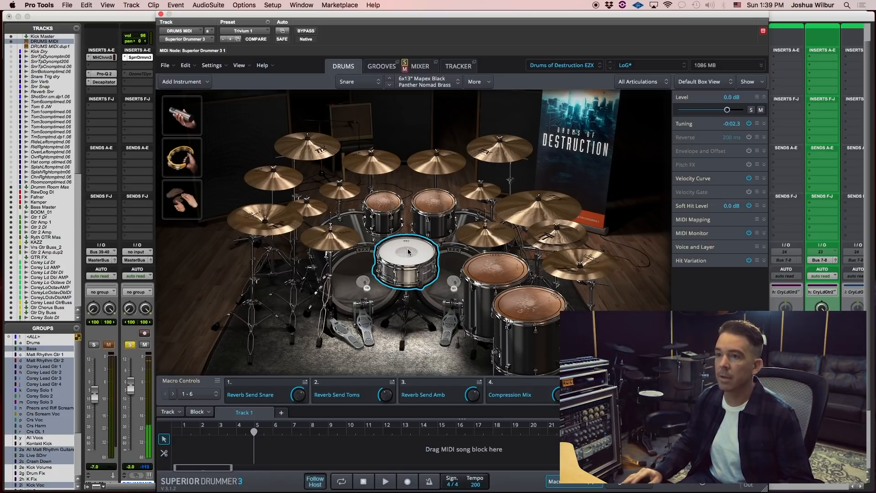
right_click(408, 253)
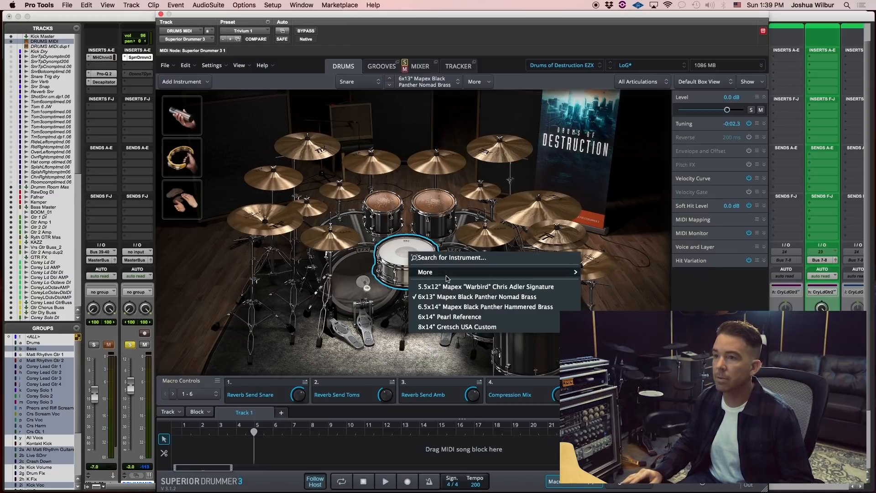
click(465, 309)
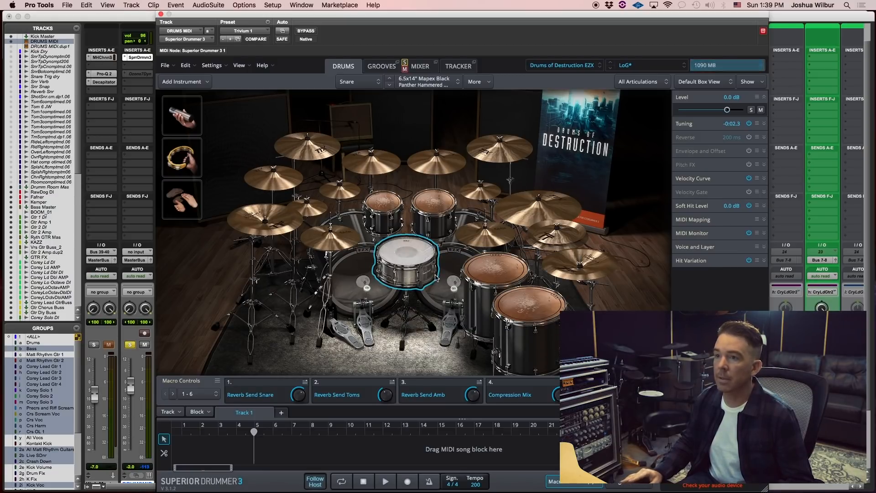
Audition the replaced snare by striking it at several spots on its head.
click(408, 253)
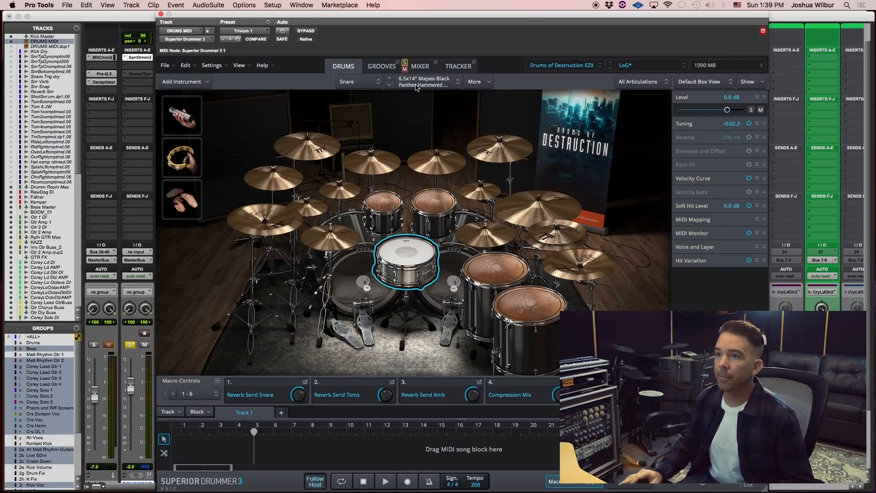
click(387, 251)
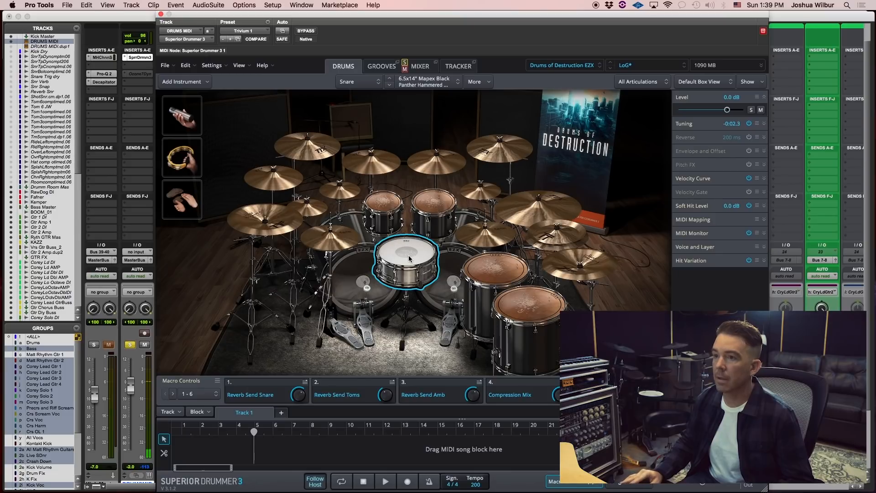
right_click(410, 258)
click(391, 257)
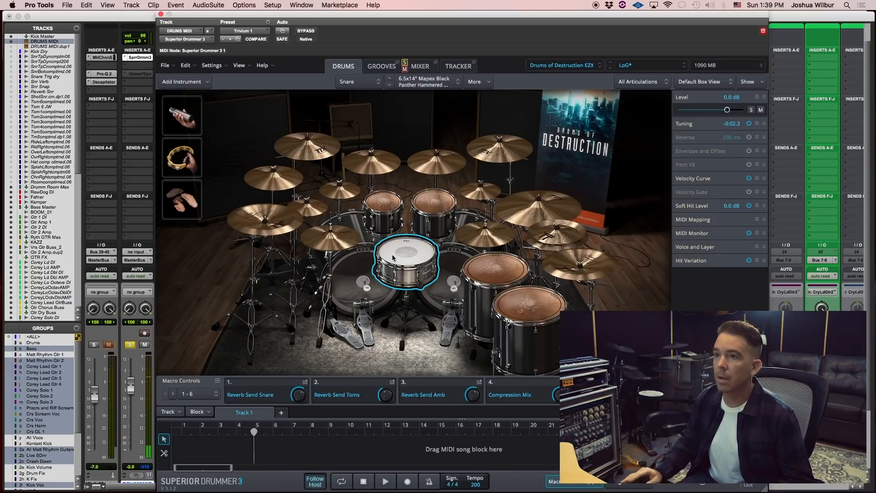
click(395, 258)
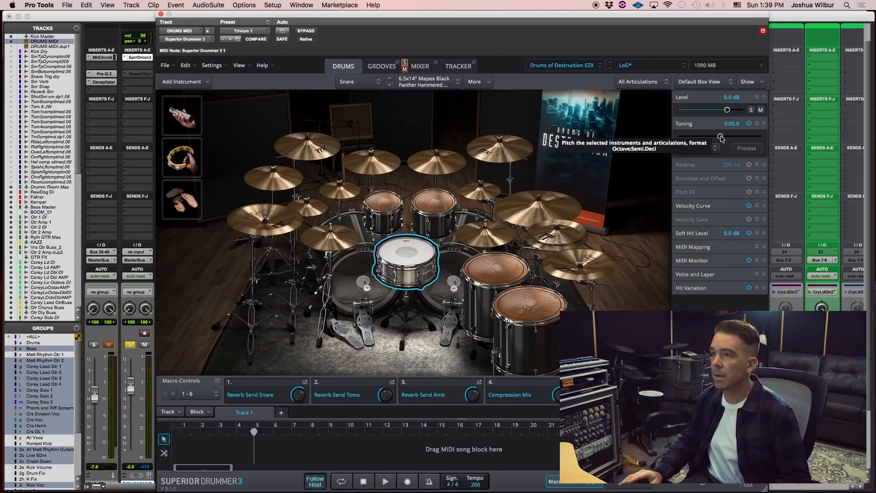
Lower the snare's tuning to -0:01.2 during playback.
drag(721, 137, 720, 137)
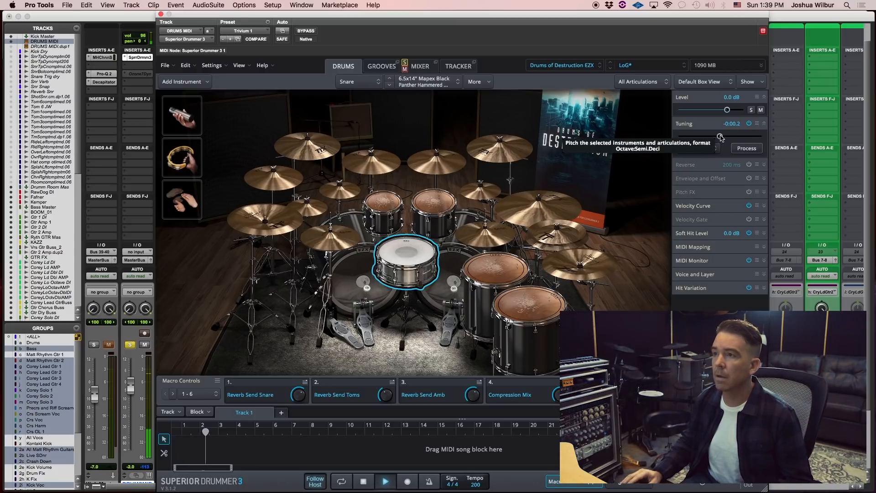
drag(720, 136, 718, 137)
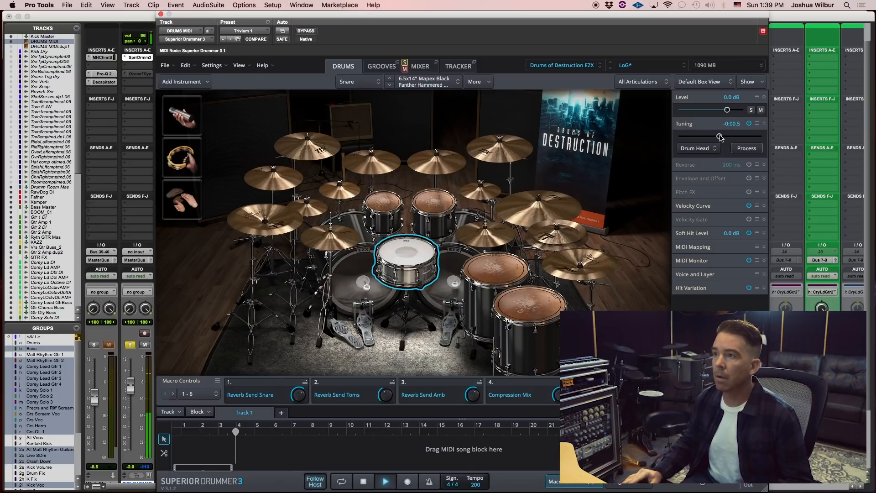
drag(718, 137, 717, 137)
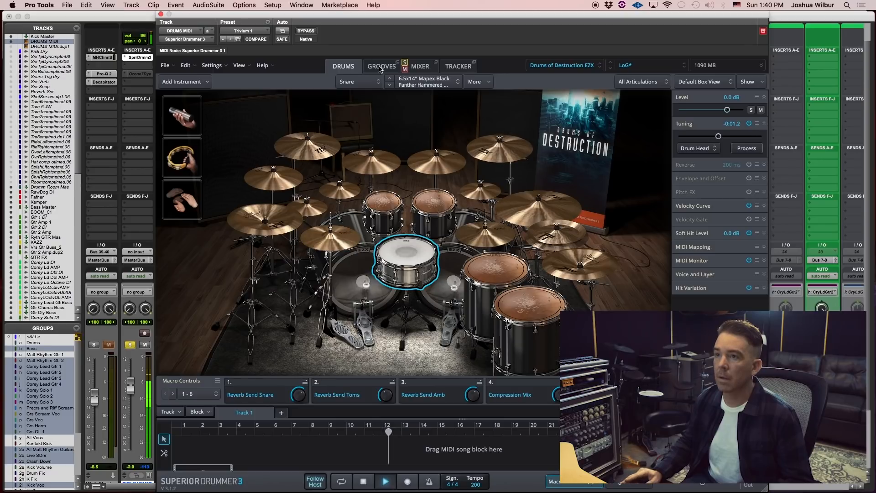
Open the snare channel's EQ, Comp 76 and Frequency Gate from the mixer, re-enabling Comp 76.
click(418, 70)
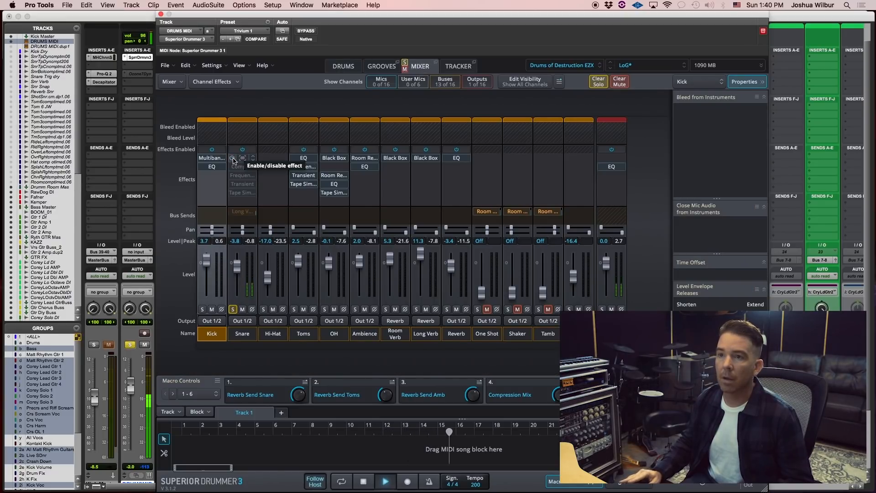
click(243, 159)
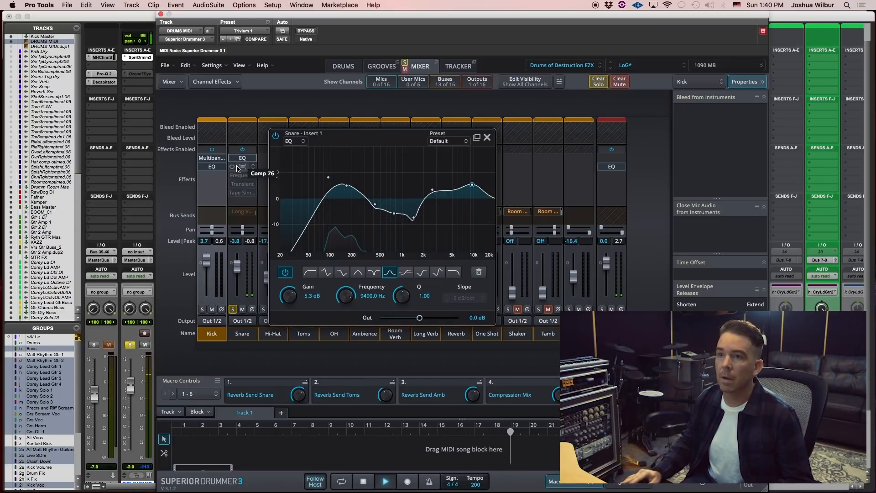
click(238, 168)
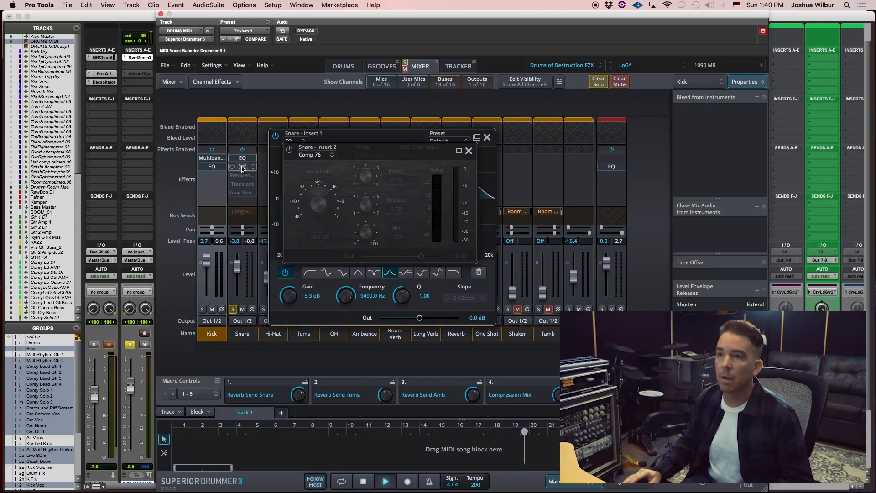
click(290, 152)
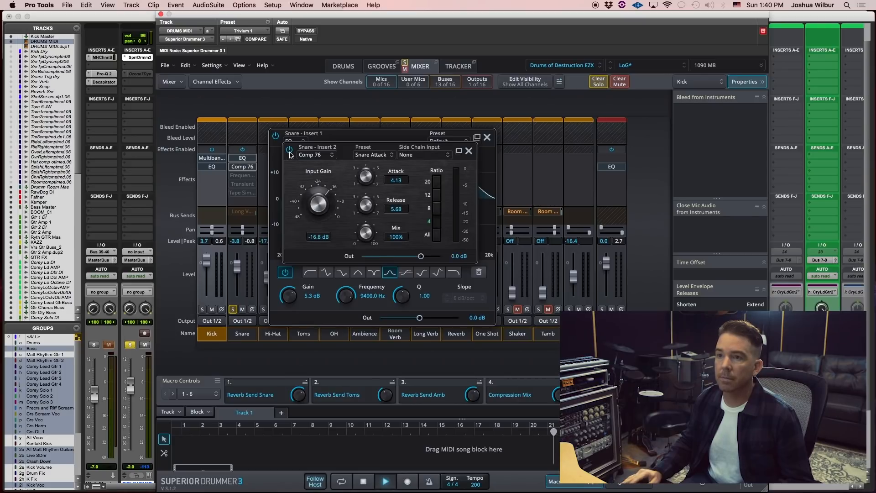
click(243, 177)
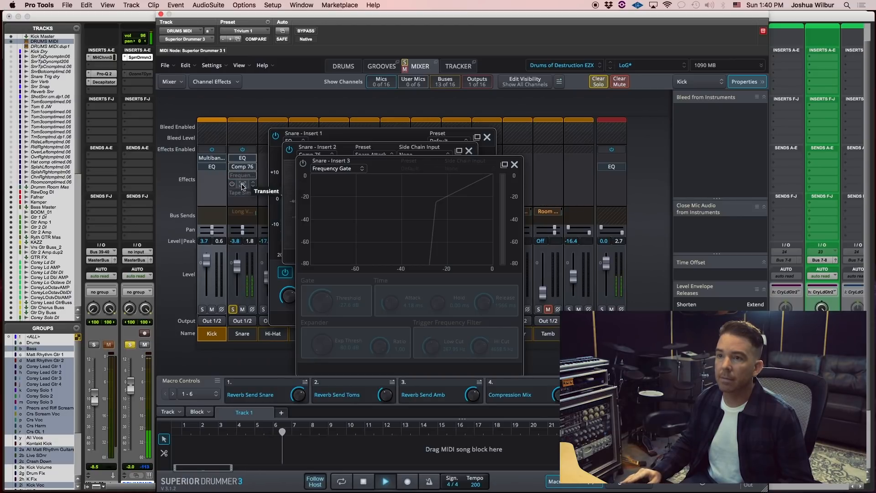
Open the snare channel's Transient effect, enable it and play the song to hear it.
click(242, 185)
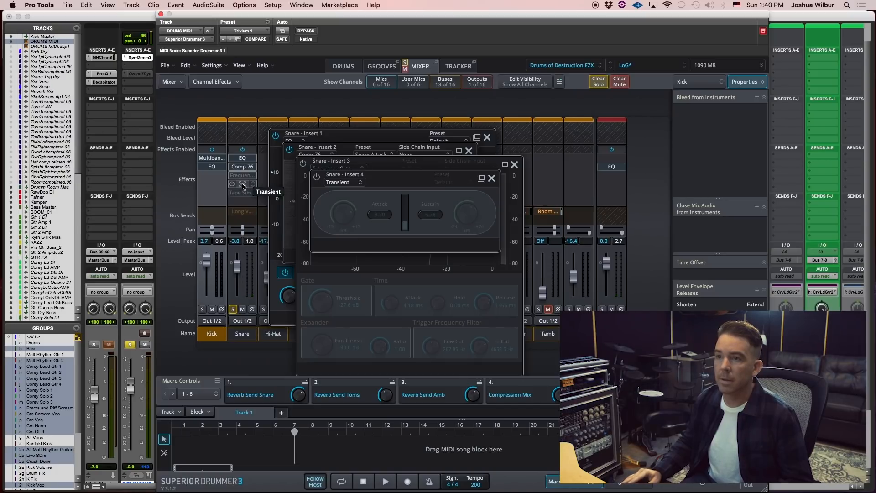
click(242, 184)
click(242, 185)
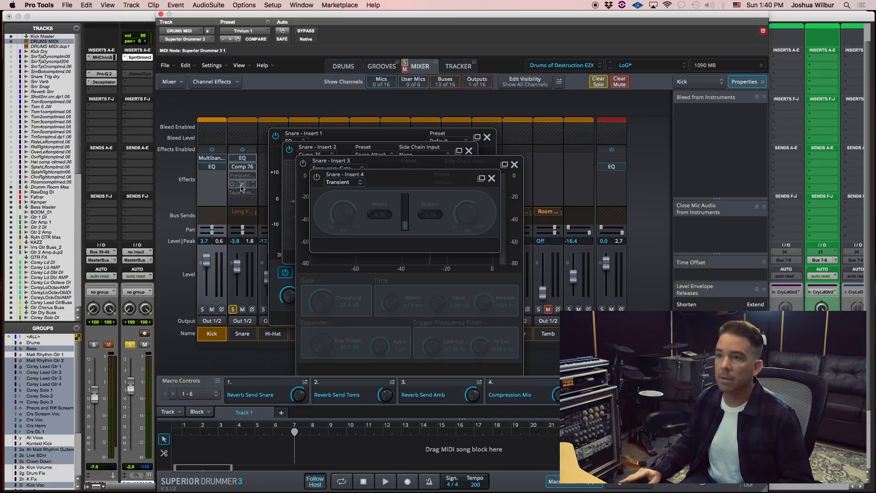
click(232, 184)
key(space)
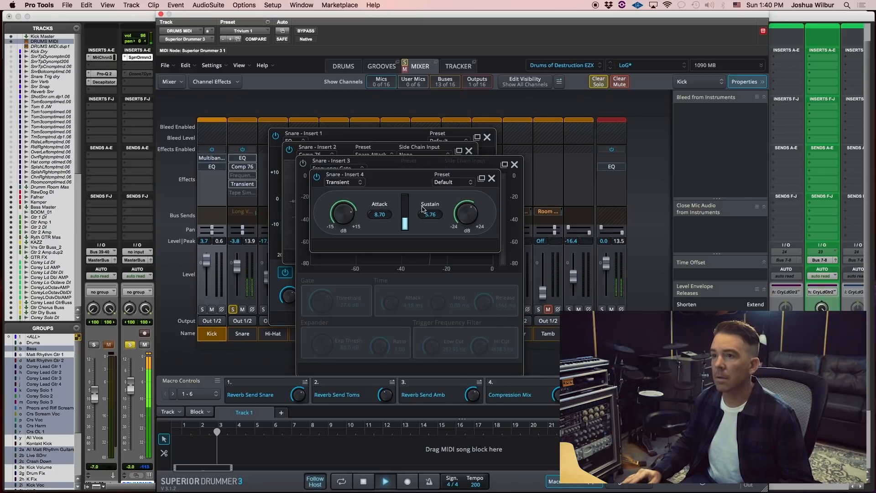
Reduce the attack of the snare's Transient effect to 2.70 dB while checking it in playback.
drag(343, 208, 343, 212)
key(space)
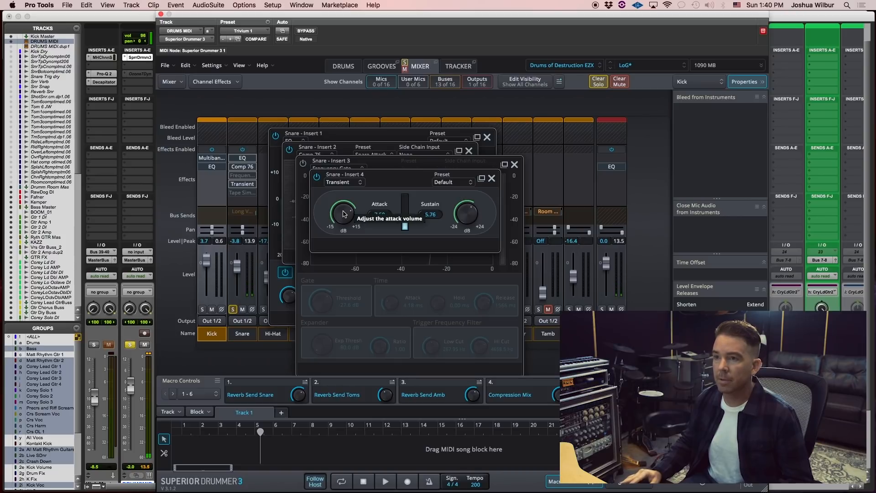
drag(344, 213, 344, 217)
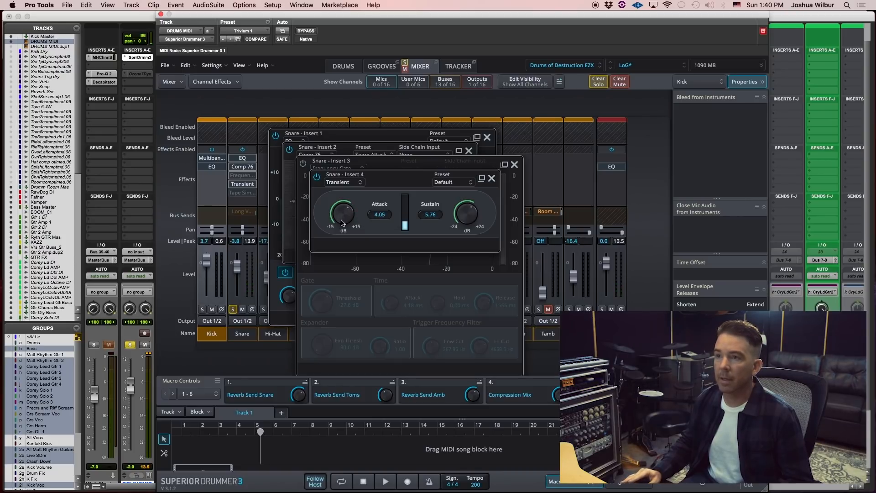
key(space)
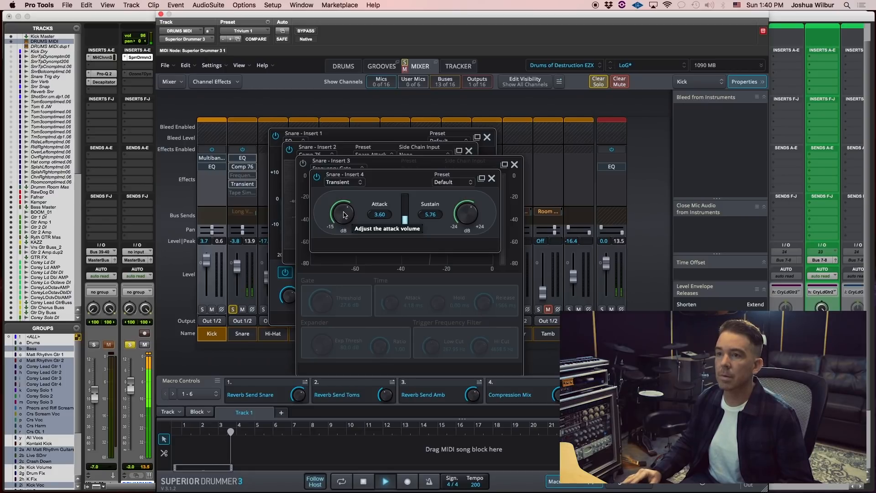
drag(344, 215, 343, 216)
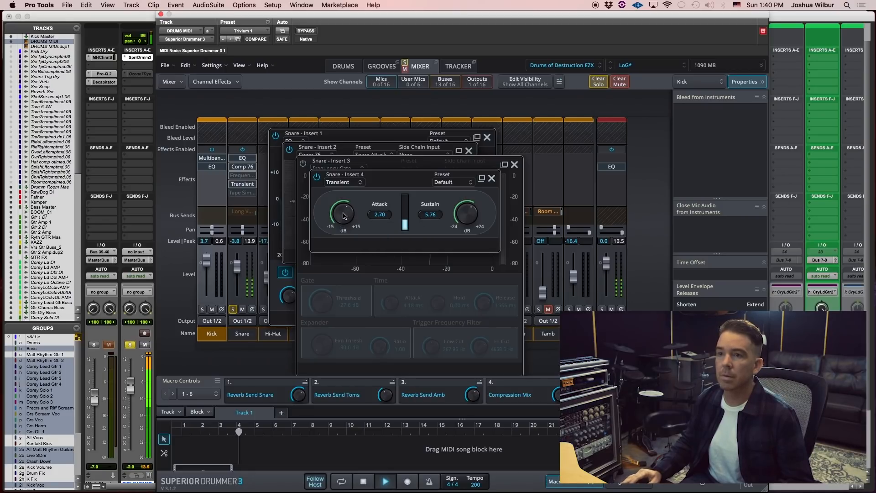
Open and enable the snare channel's Tape Simulator, and compare the snare with all its channel effects off and on during playback.
click(243, 194)
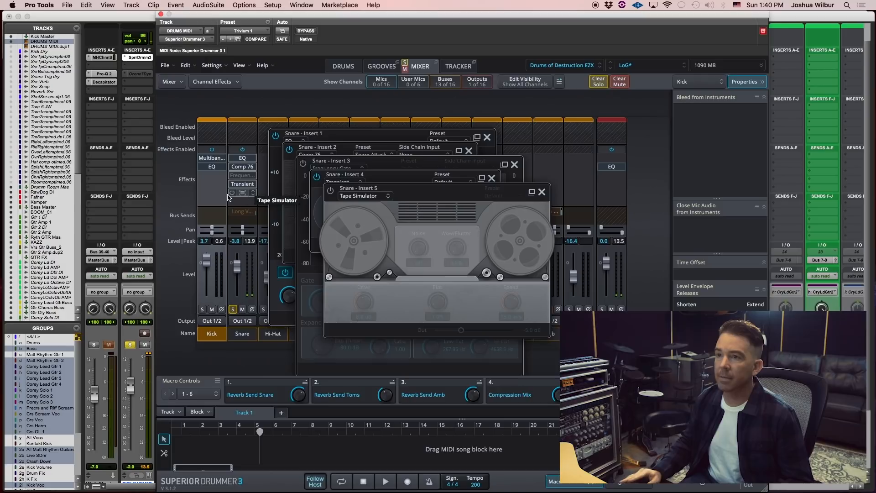
click(233, 194)
key(space)
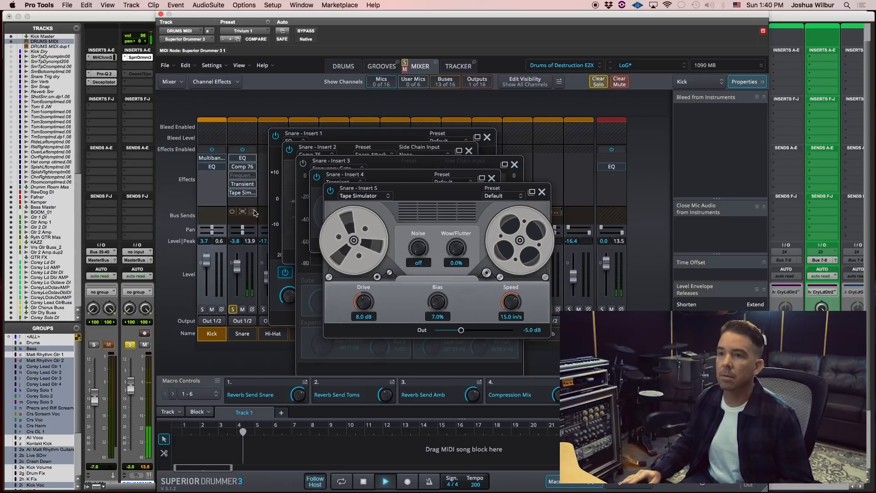
click(242, 150)
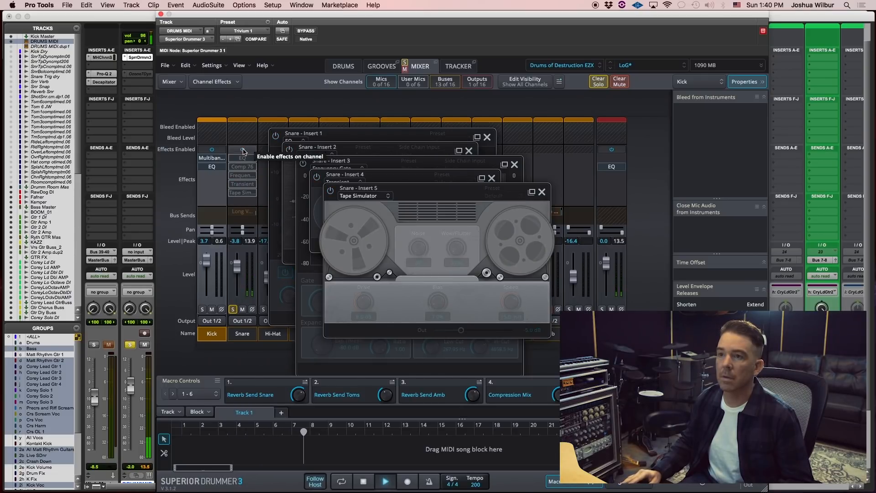
click(243, 150)
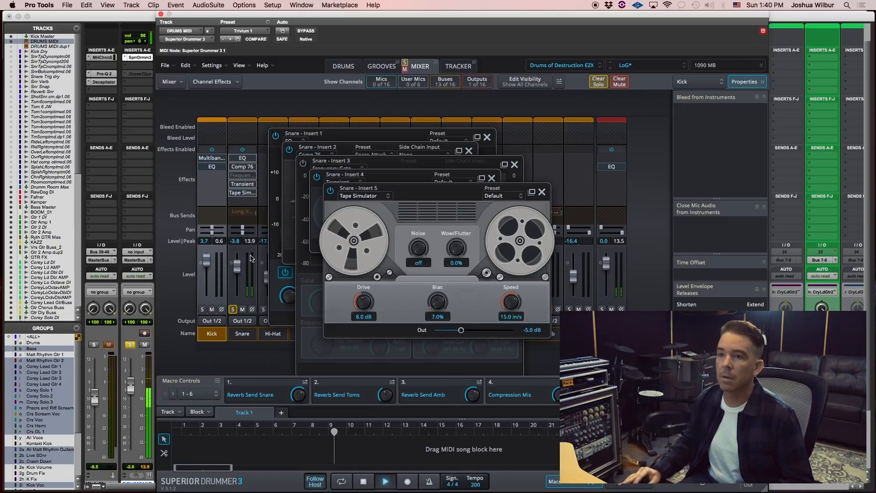
Solo the kick alongside the snare and compare the snare's Tape Simulator switched off and on.
click(202, 310)
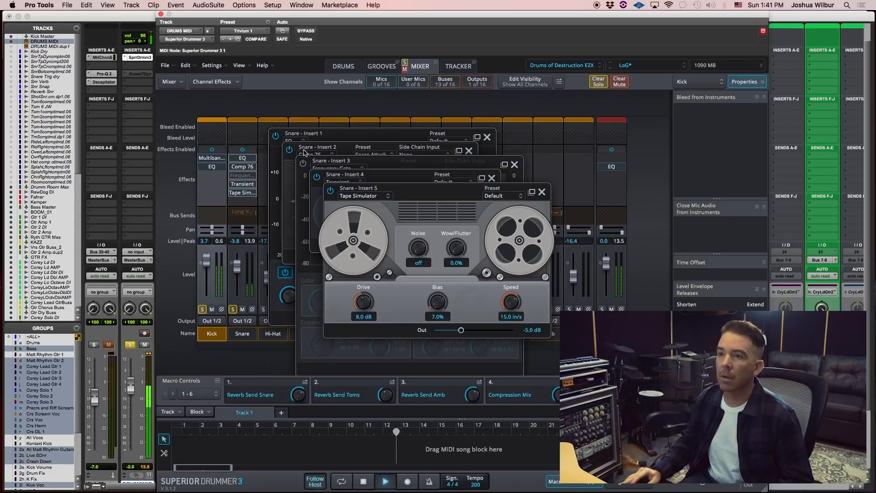
click(331, 191)
click(330, 191)
Close the snare's insert windows and clear the kick and snare solos.
click(541, 192)
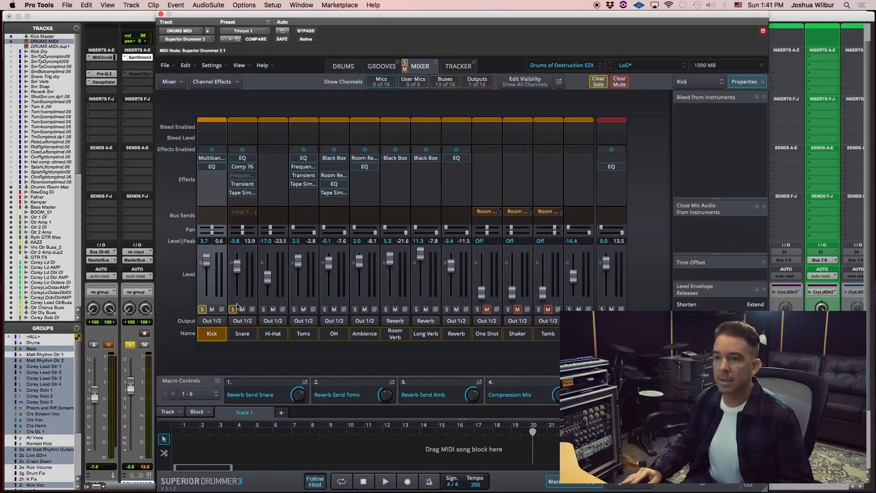
click(202, 309)
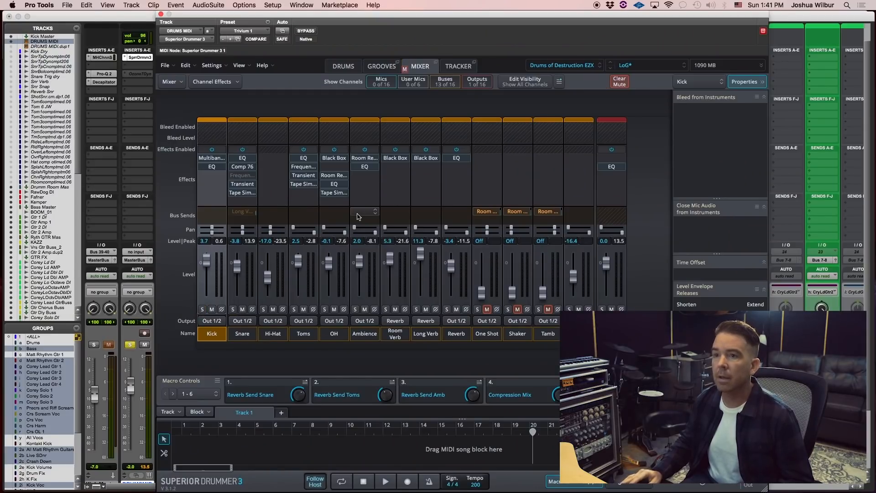
mouse_move(250, 214)
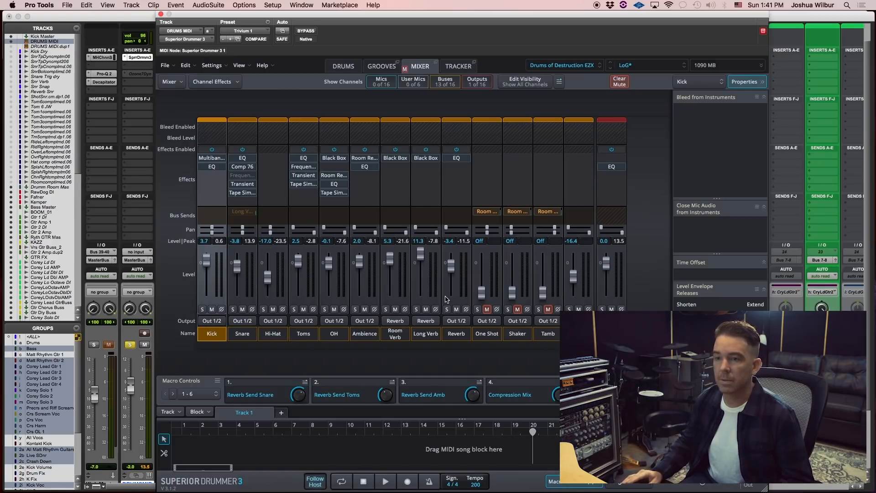
Play the full kit, compare the Long Verb channel muted and unmuted, and lower its level to 4.7.
key(space)
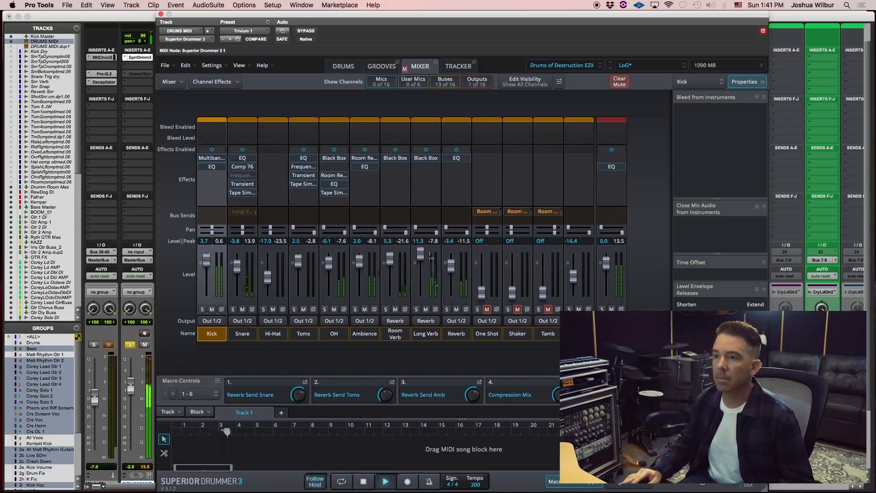
click(425, 309)
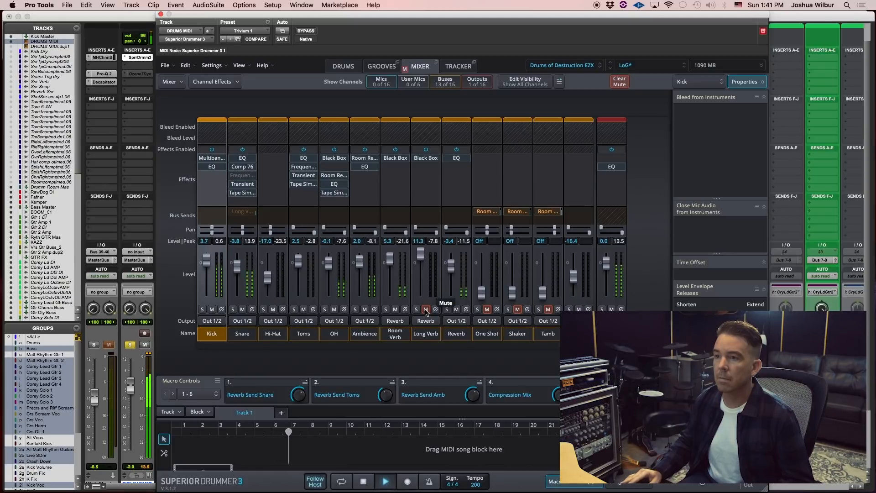
click(425, 310)
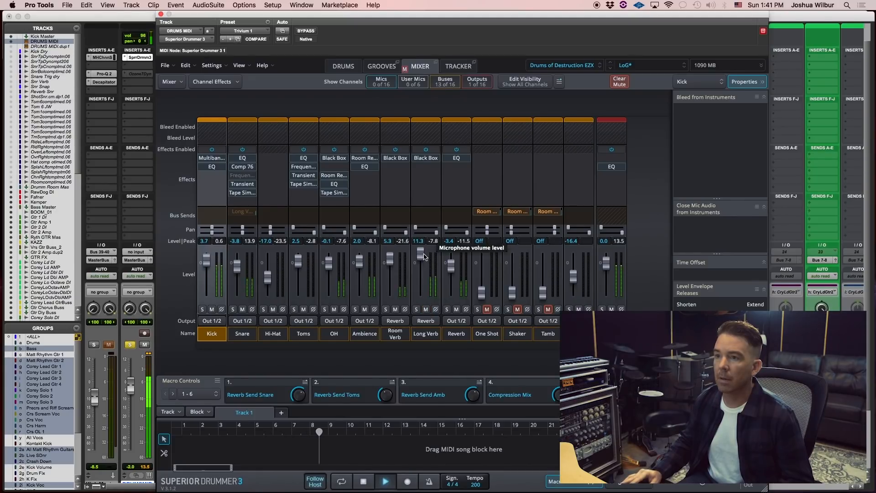
drag(420, 257, 421, 263)
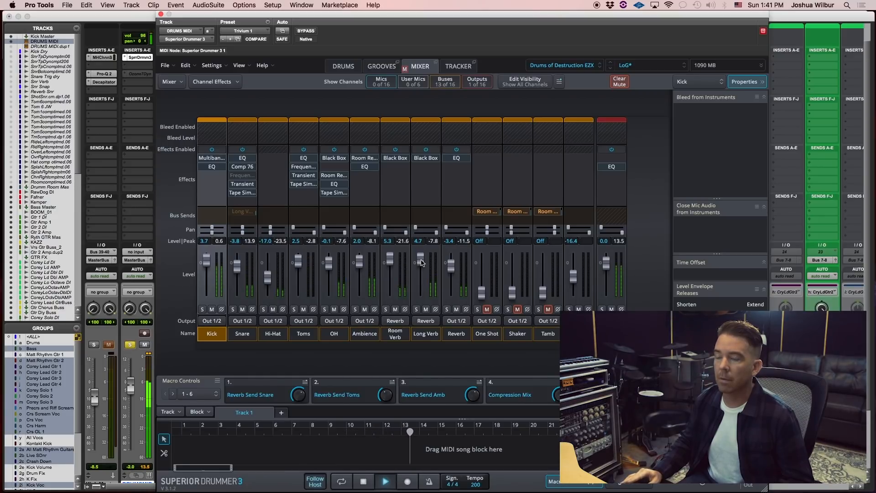
key(space)
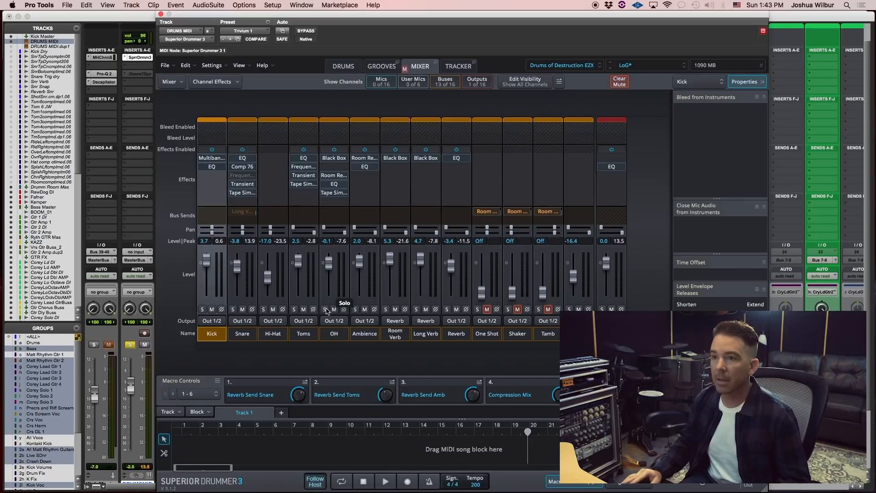
Solo the OH channel, open its Room Reverb and compare the overheads with the reverb off and on during playback.
click(325, 309)
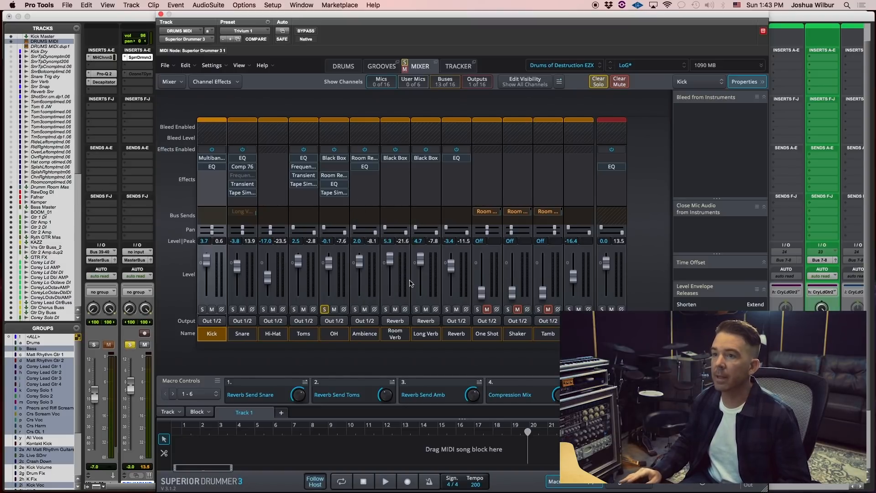
key(space)
click(335, 176)
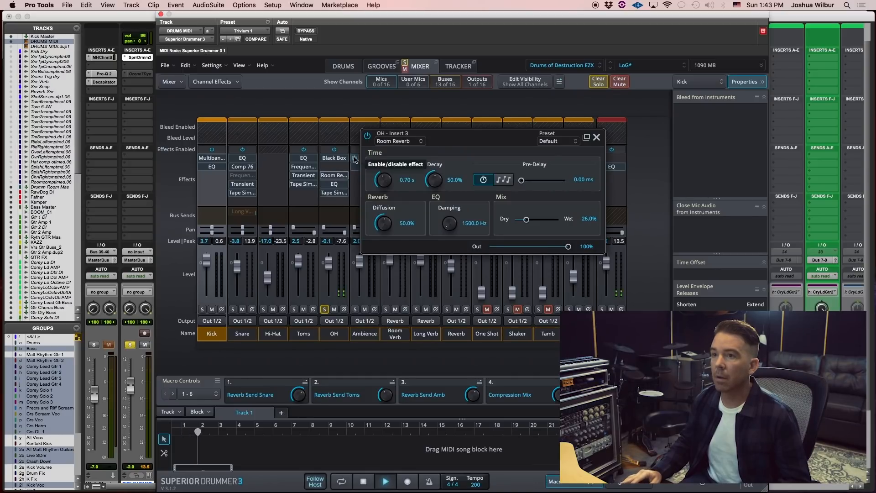
click(368, 137)
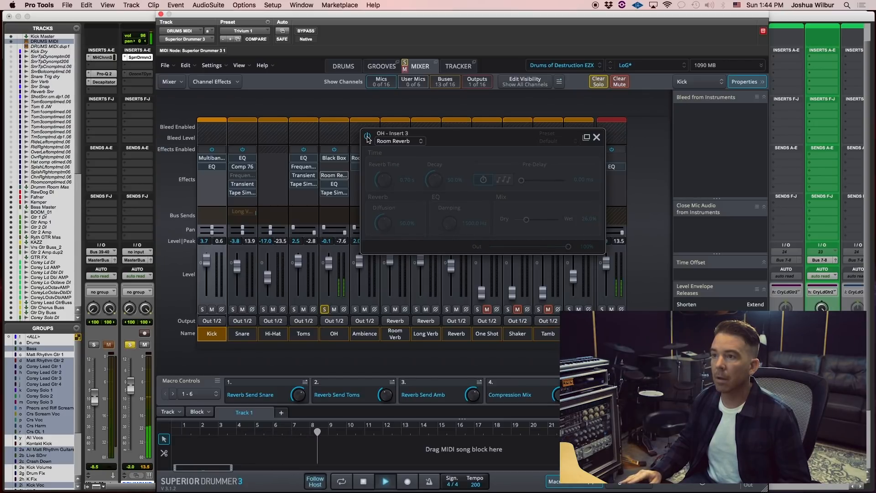
click(368, 136)
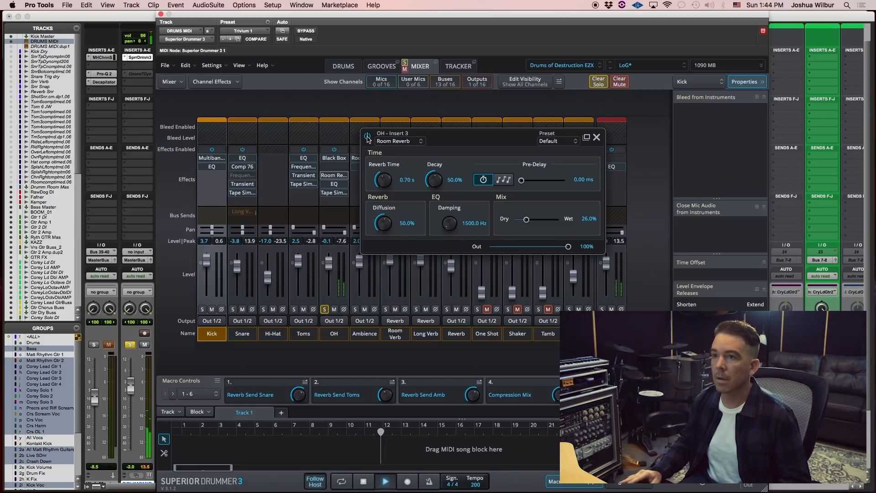
click(368, 137)
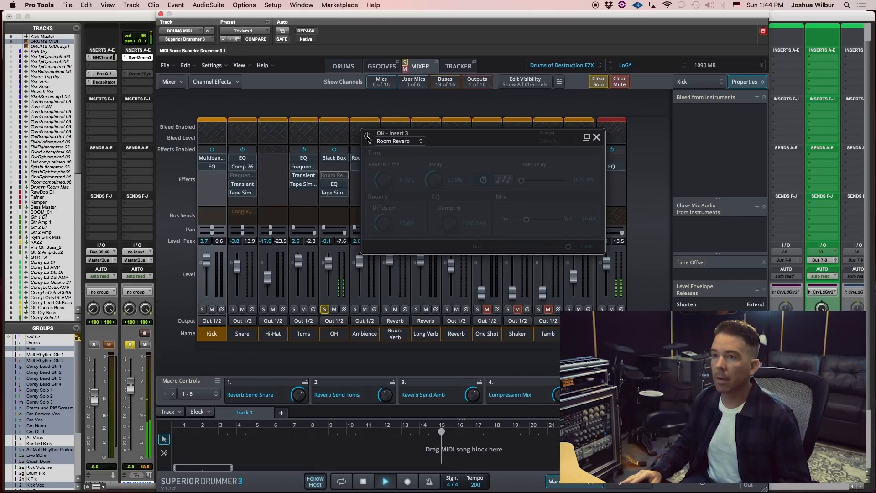
click(368, 137)
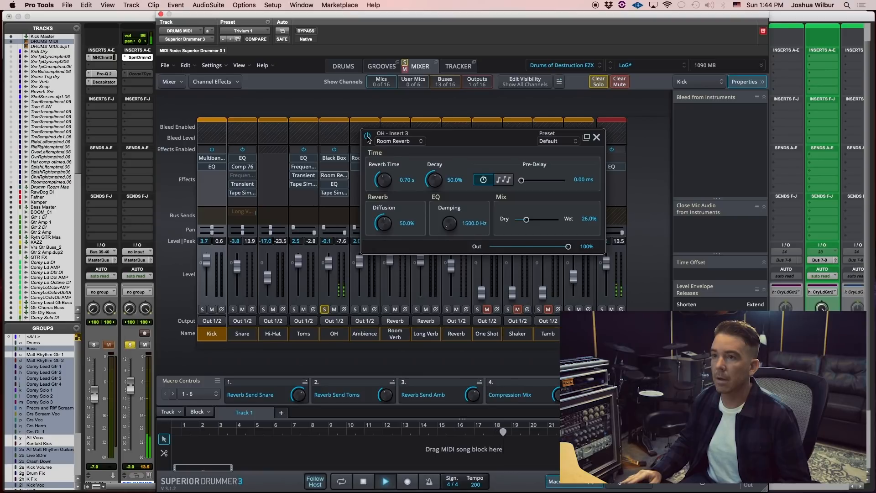
key(space)
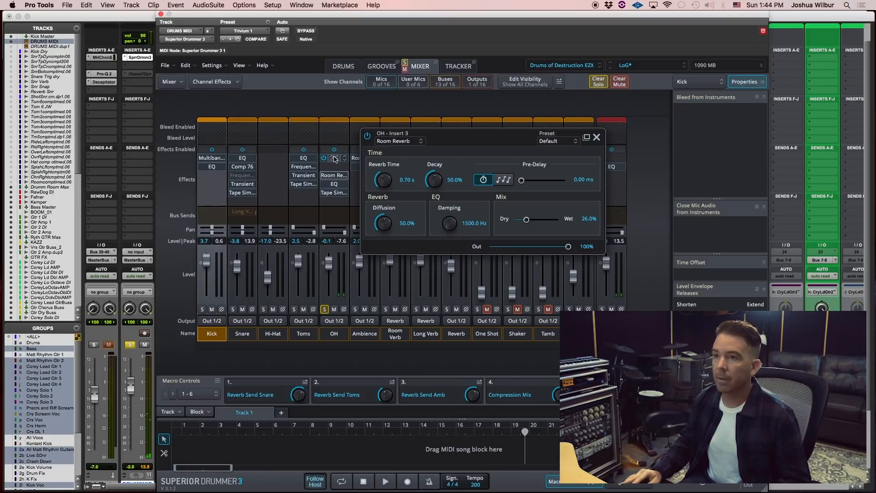
View the OH channel's Black Box compressor, and compare the overheads once more with Room Reverb off and on.
click(336, 160)
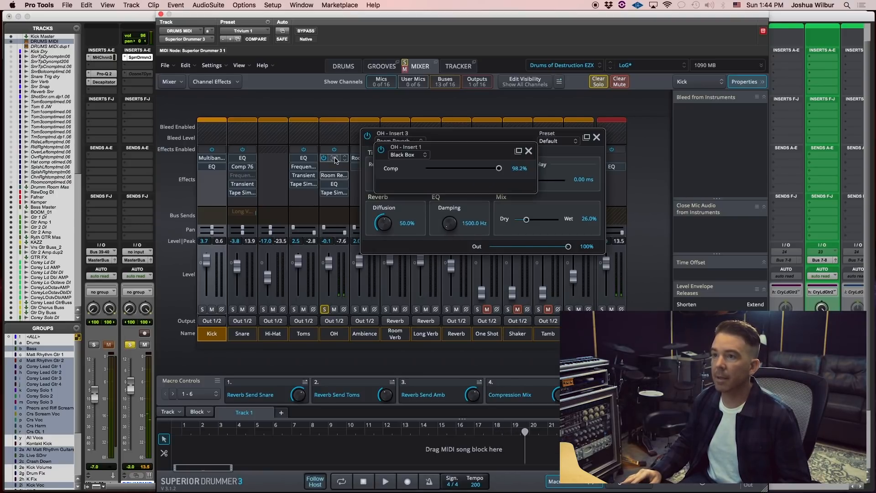
click(335, 159)
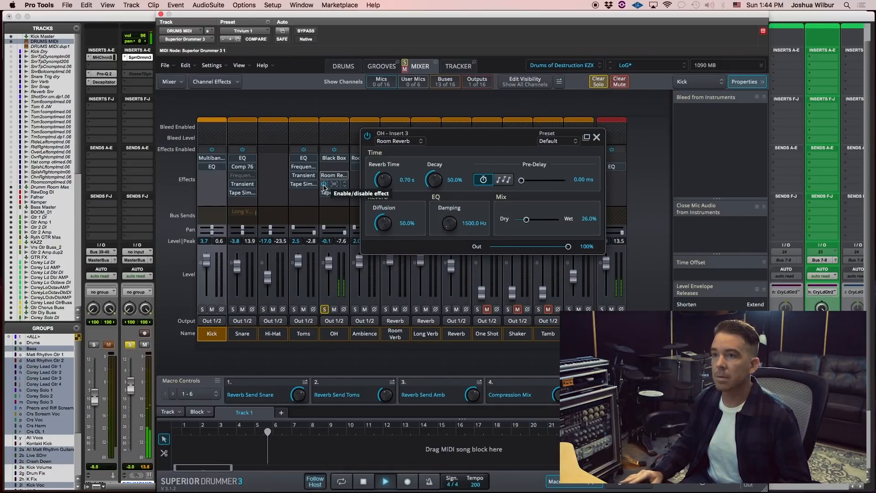
click(368, 137)
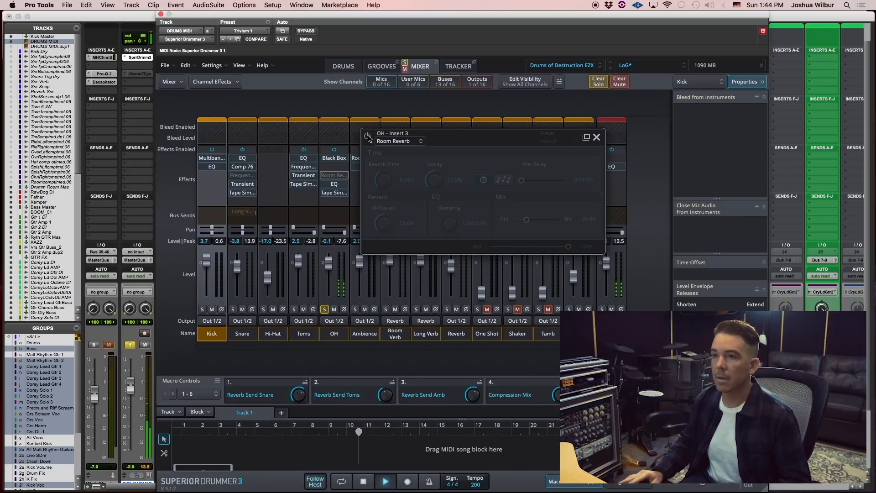
click(368, 136)
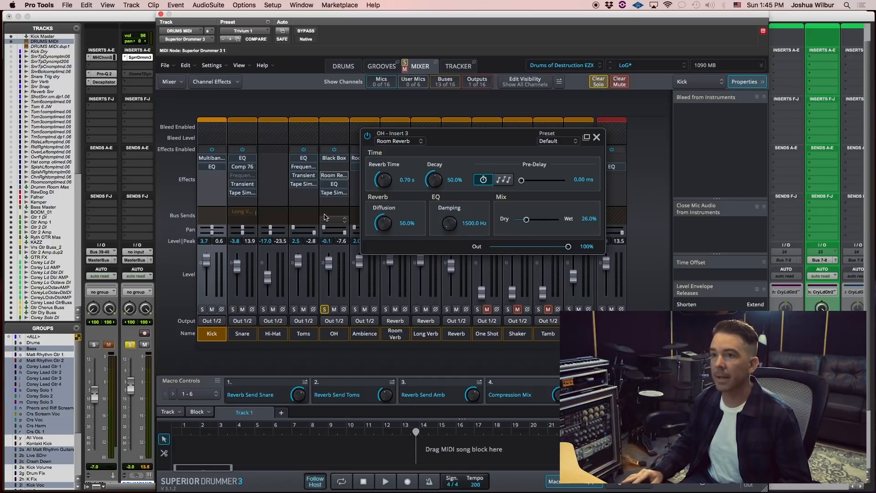
View the OH channel's Tape Simulator, close the OH insert windows and clear the OH solo after a brief playback.
click(334, 193)
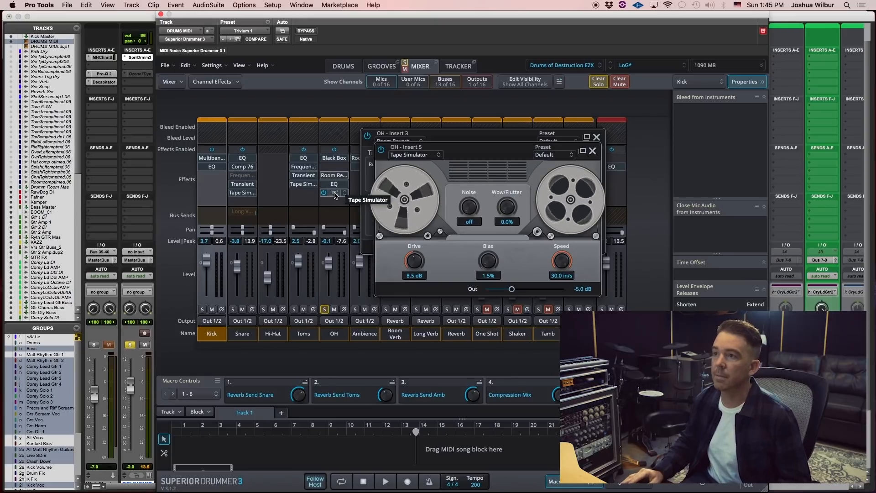
click(592, 151)
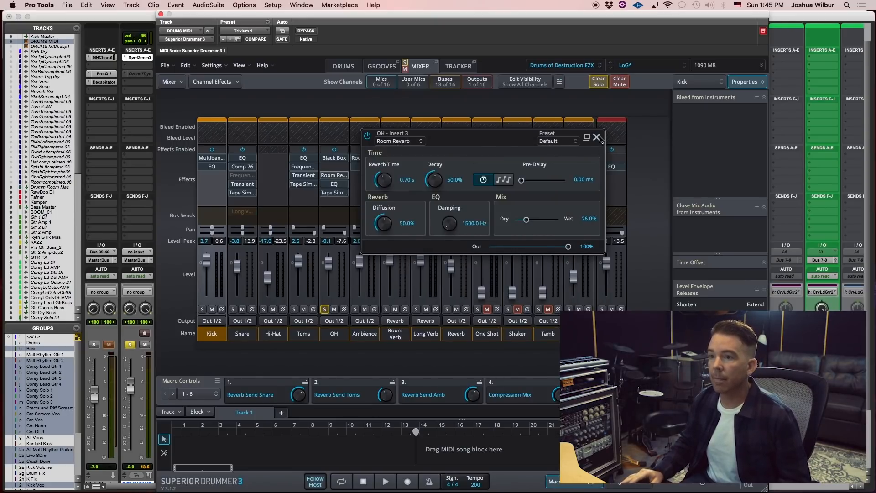
click(596, 137)
key(space)
key(space)
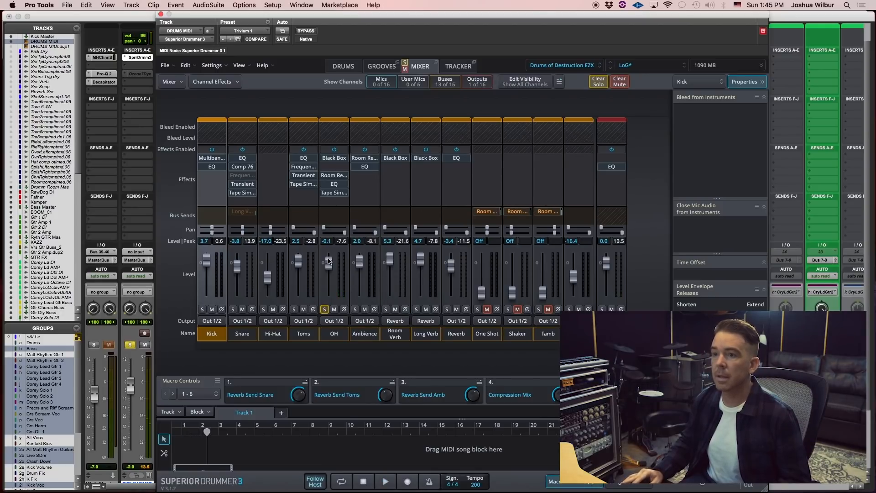
click(326, 310)
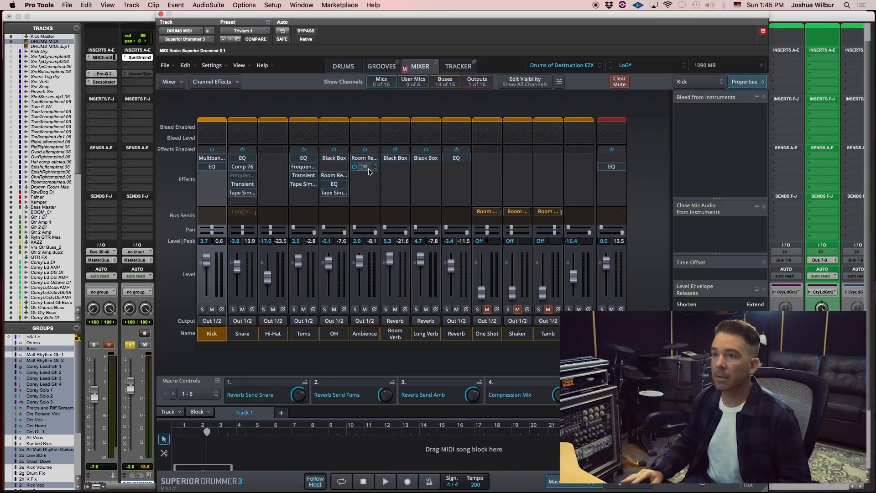
Open the Ambience channel's EQ, listen to that channel soloed during playback and close the EQ.
click(365, 167)
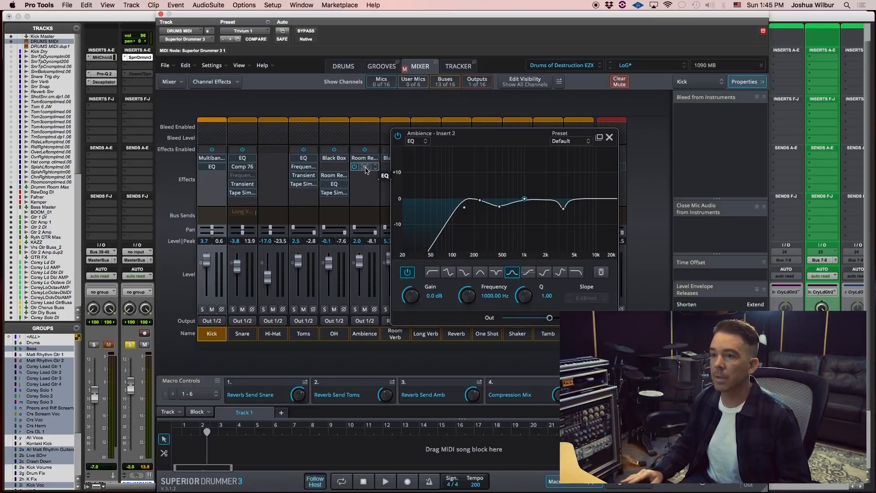
key(space)
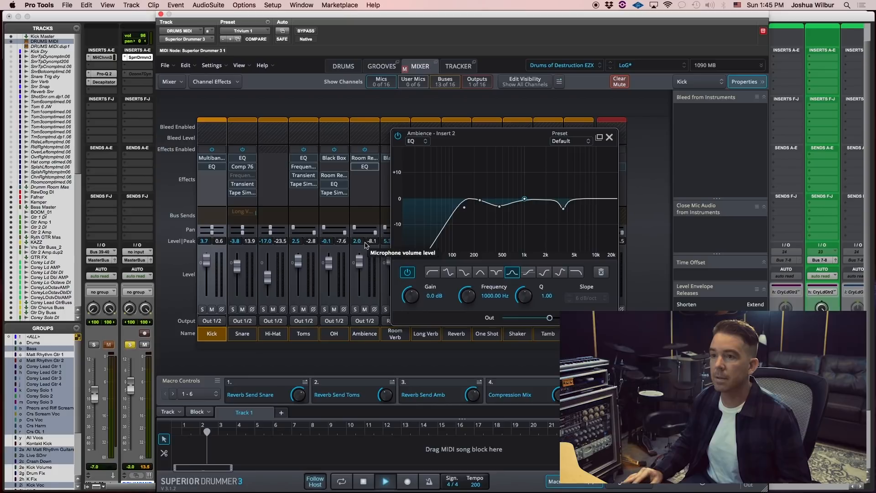
click(356, 310)
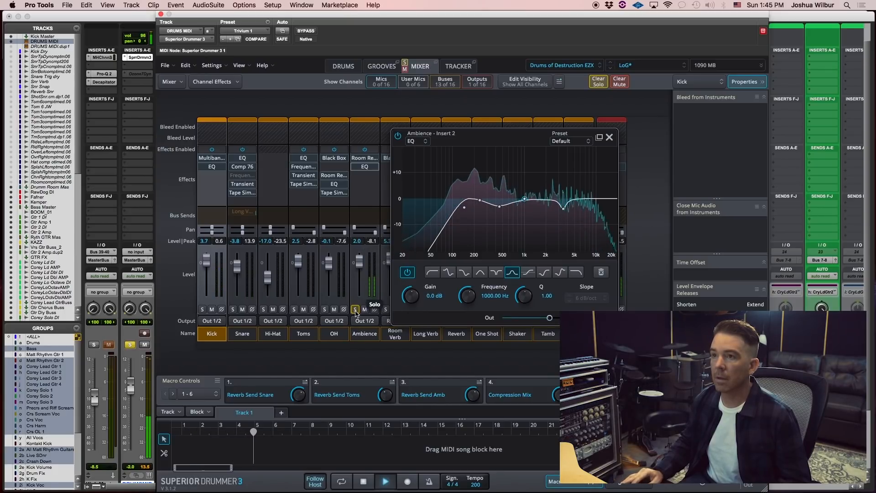
click(611, 137)
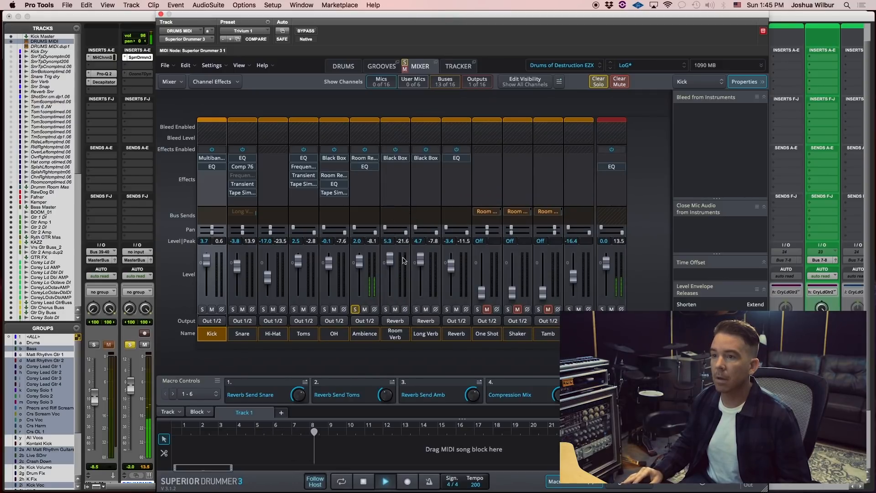
Move the solo from Ambience to Room Verb to hear it alone, and clear that solo.
click(356, 309)
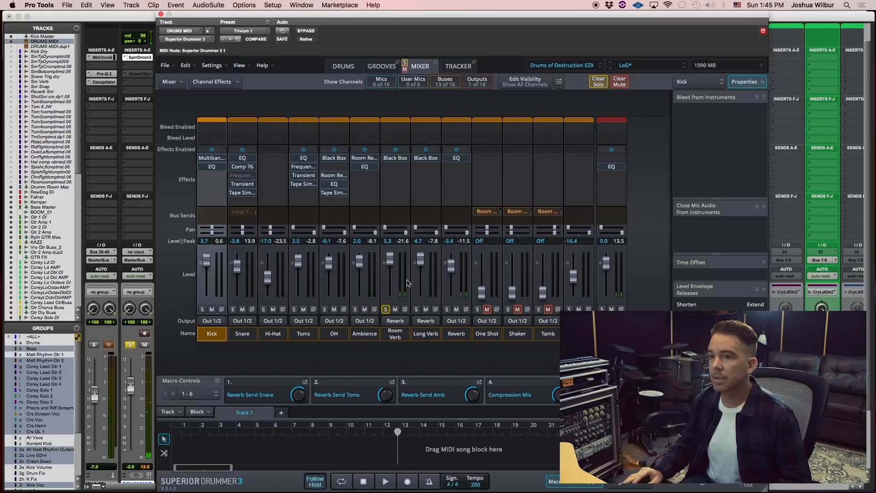
click(386, 309)
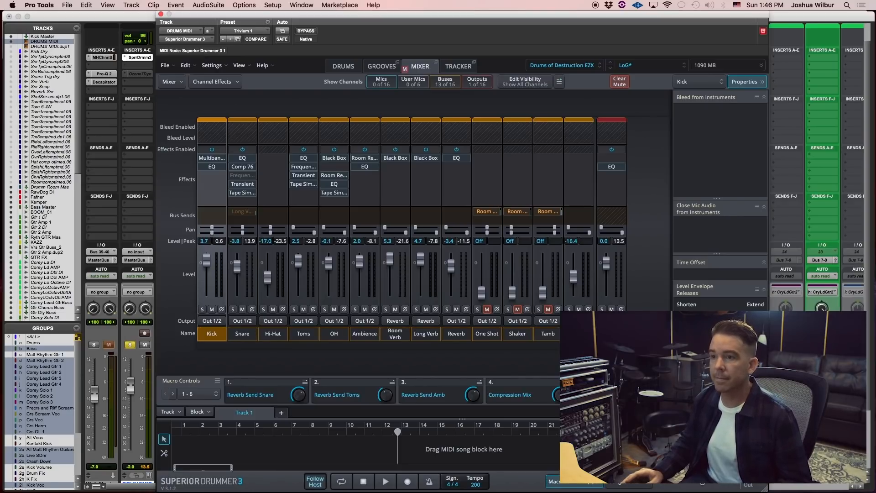
key(space)
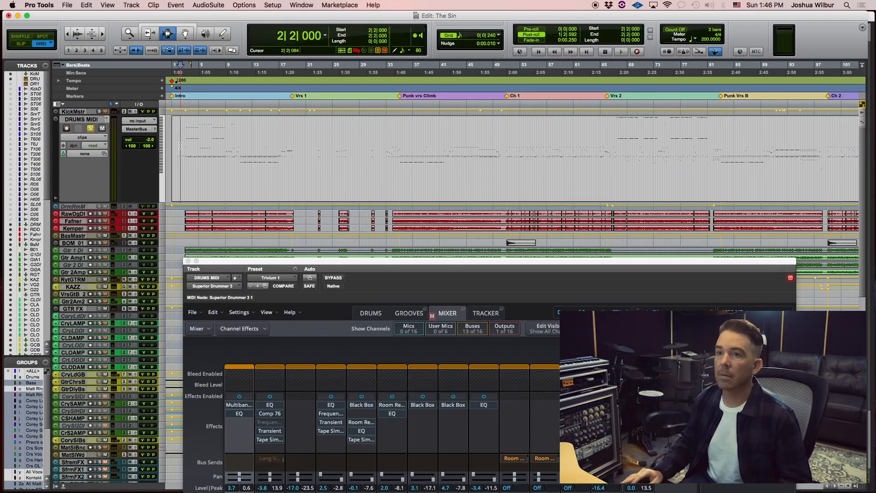
Raise the Long Verb channel's level to 12.0 during playback, and toggle its mute and the snare's Long Verb send to compare.
key(space)
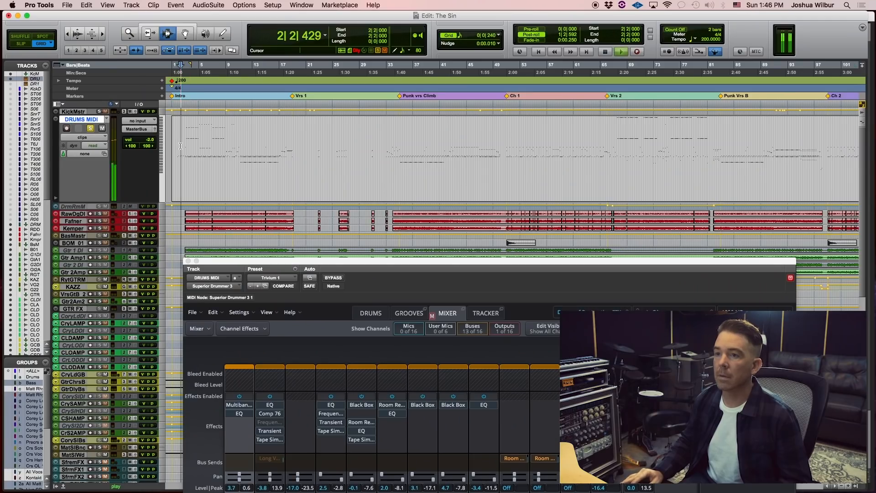
drag(359, 264, 306, 42)
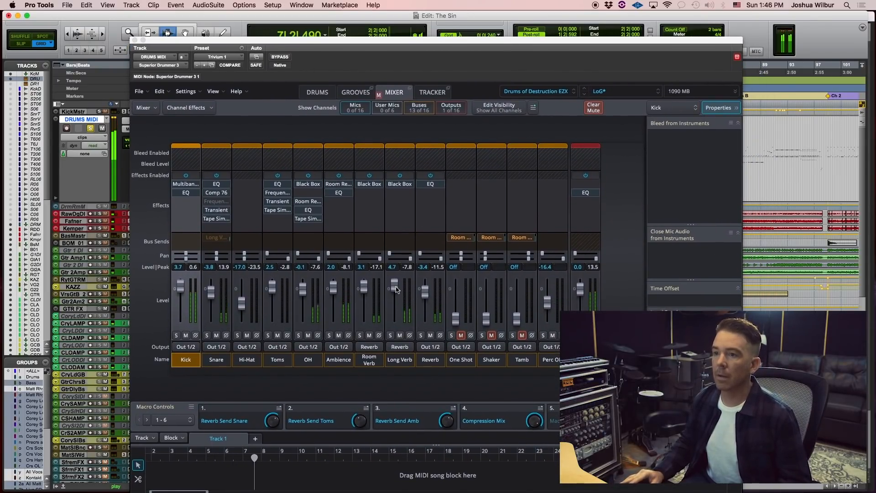
drag(395, 288, 395, 283)
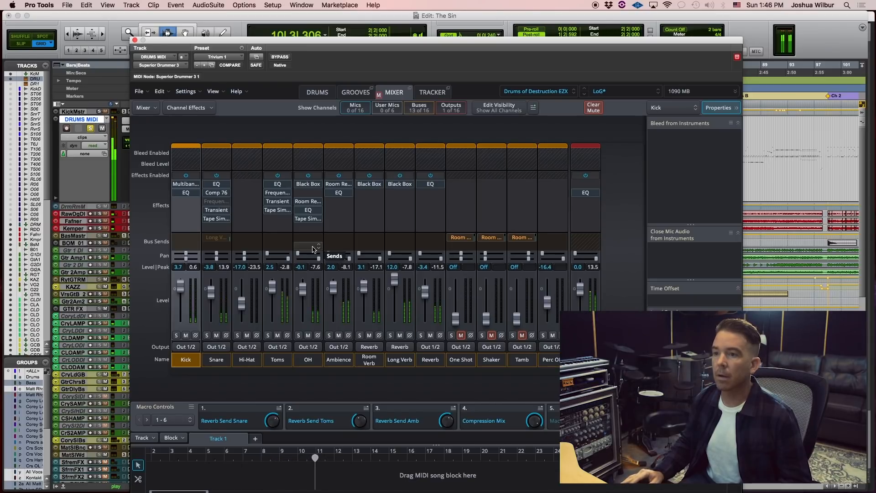
click(400, 336)
click(207, 239)
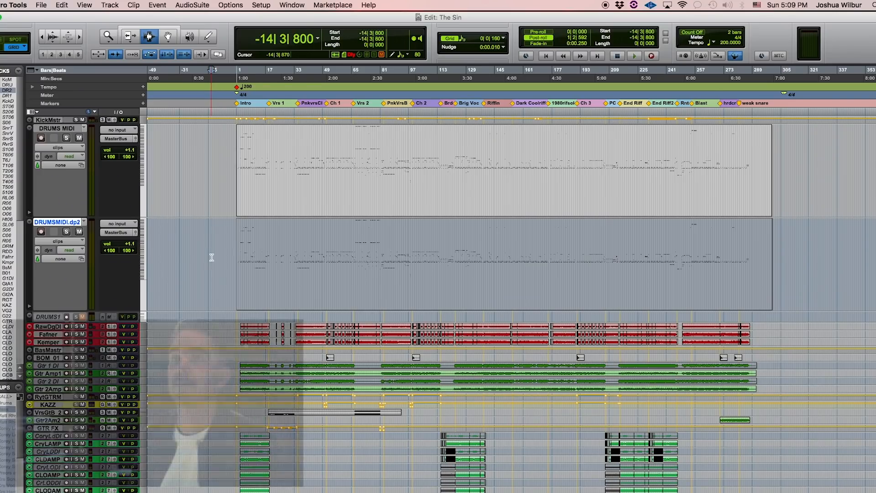
Switch to the Mix window and insert EZdrummer as a multichannel plug-in on the DRUMS MIDI.dup2 track.
key(super+equal)
click(141, 66)
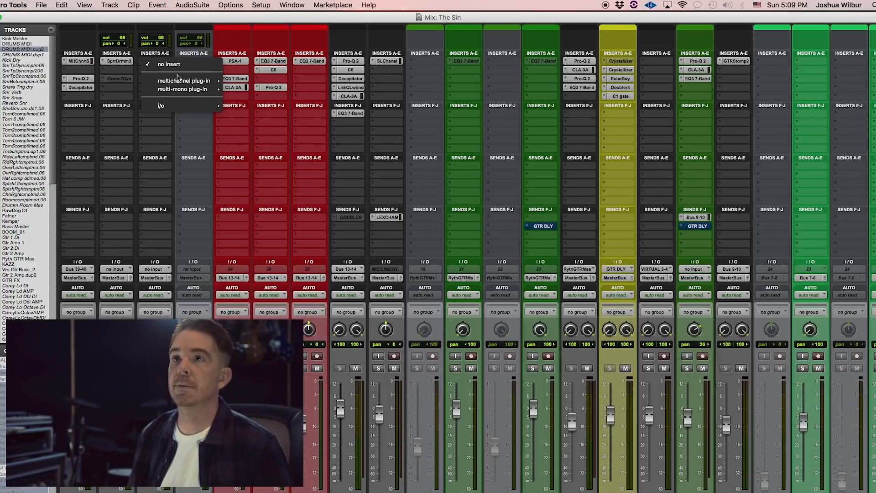
mouse_move(182, 81)
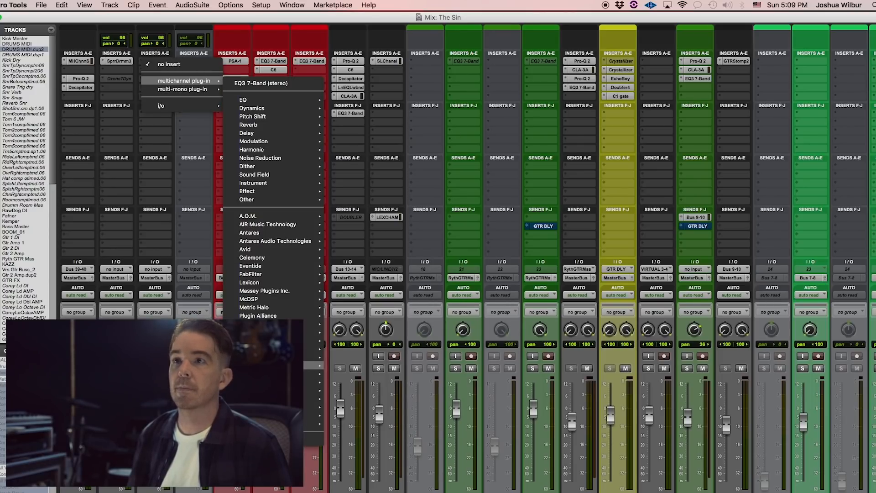
mouse_move(315, 366)
click(366, 368)
Load the Basic Pearl preset from the Drums of Destruction library in EZdrummer 2.
click(474, 73)
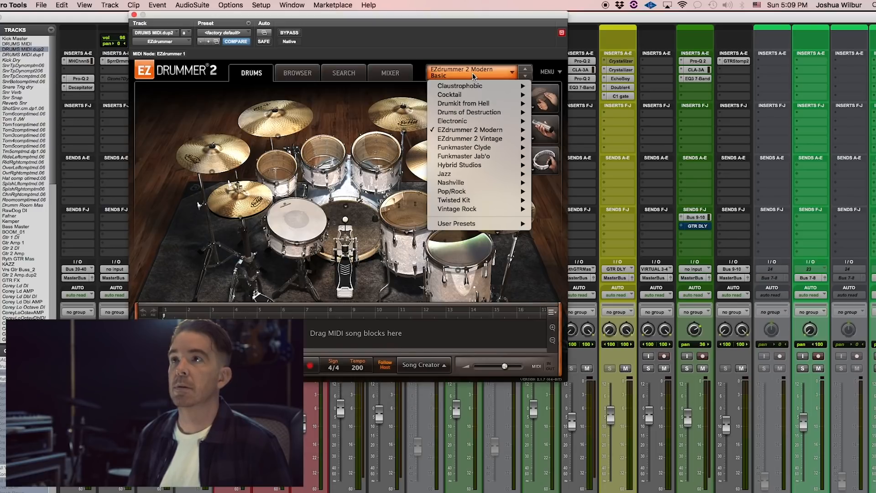
mouse_move(474, 112)
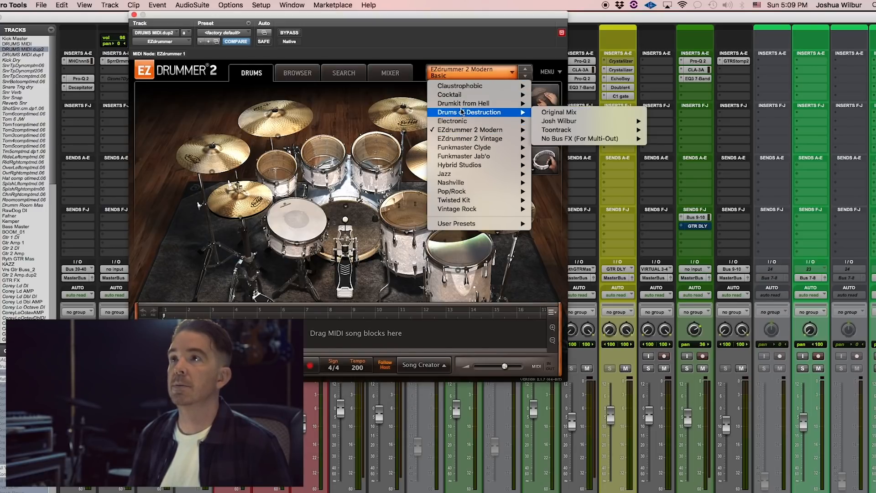
mouse_move(559, 121)
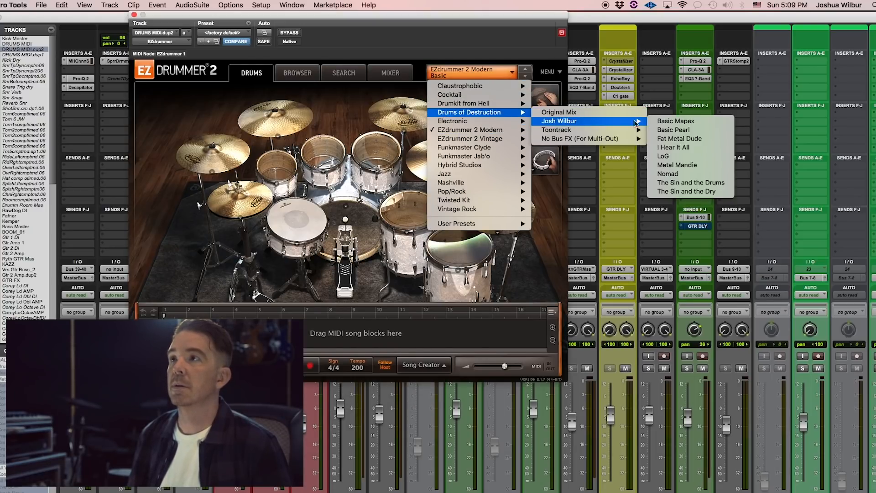
click(689, 131)
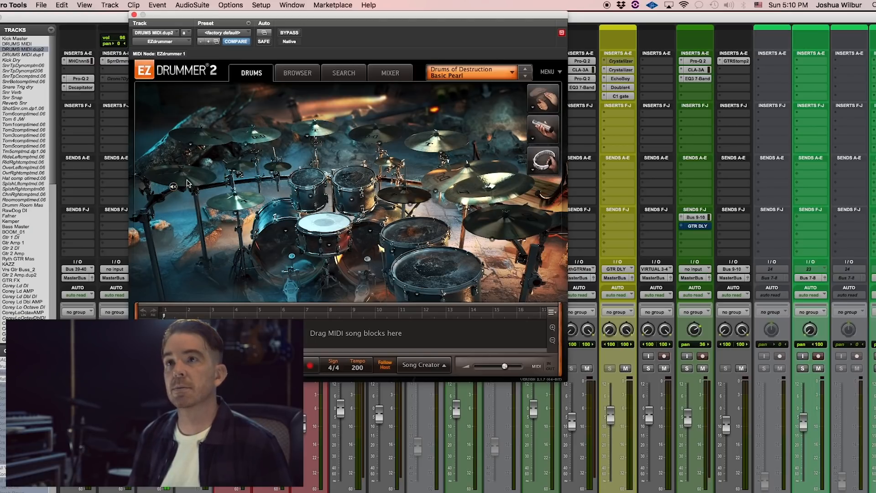
Open the China 1 cymbal choices, and set the Splash FX position to the 14" Meinl Soundcaster Custom cymbal.
click(173, 186)
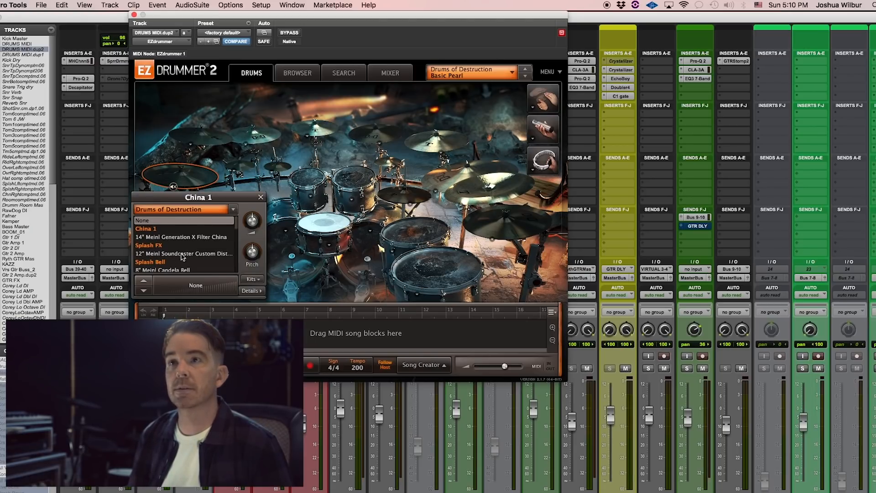
click(203, 145)
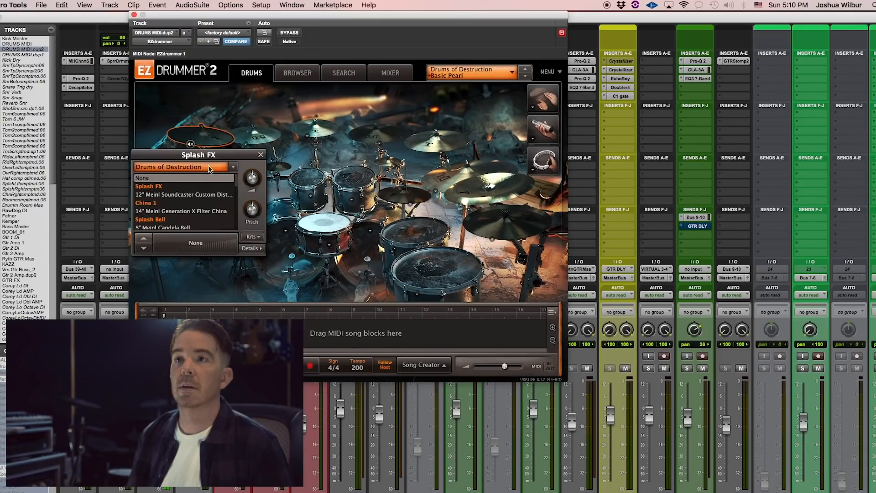
scroll(192, 207, down, 3)
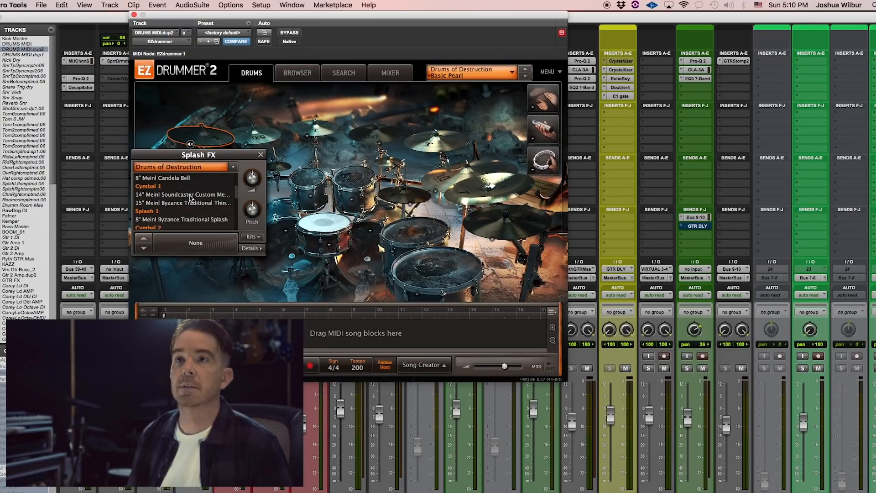
click(192, 195)
click(260, 155)
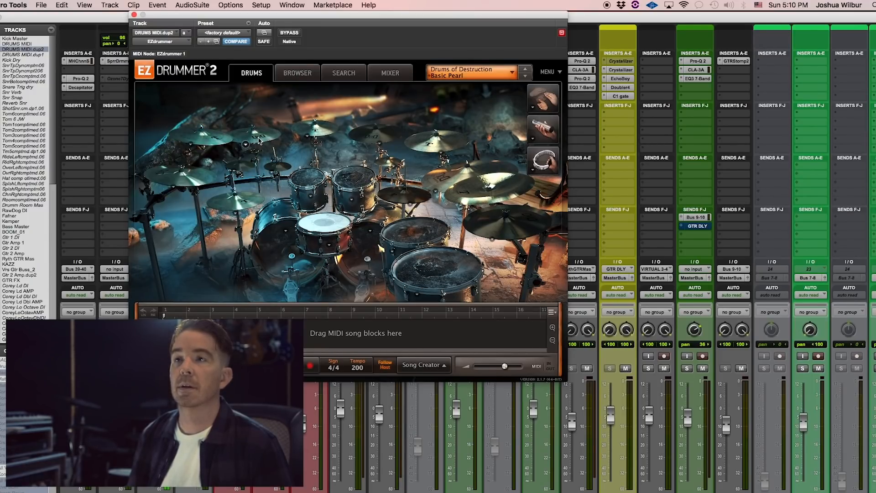
View the cymbal choices for Cymbal 1 and Cymbal 2.
click(261, 140)
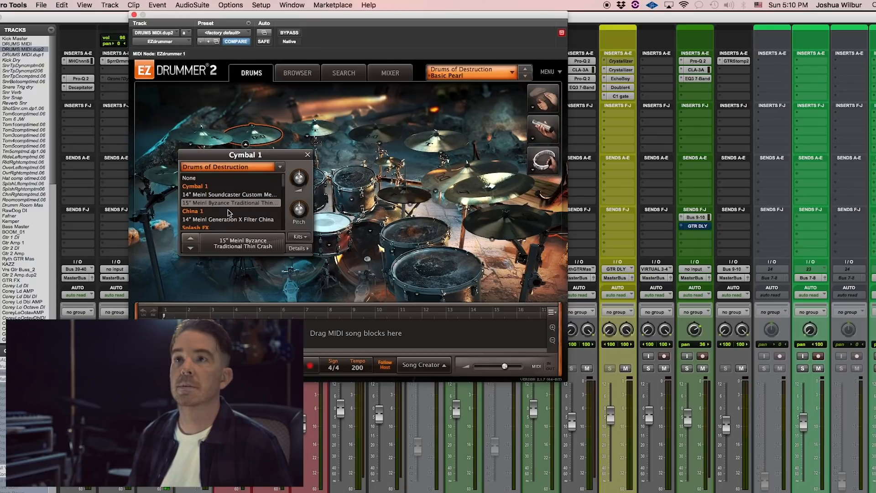
click(315, 129)
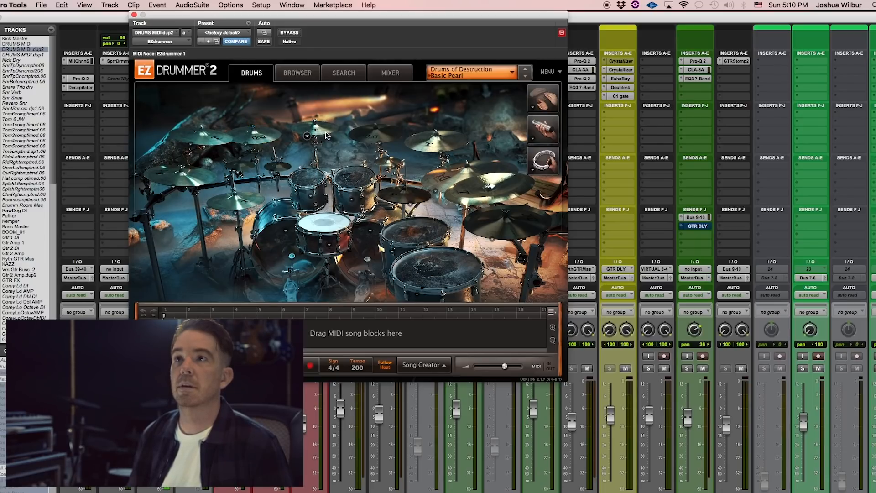
click(309, 136)
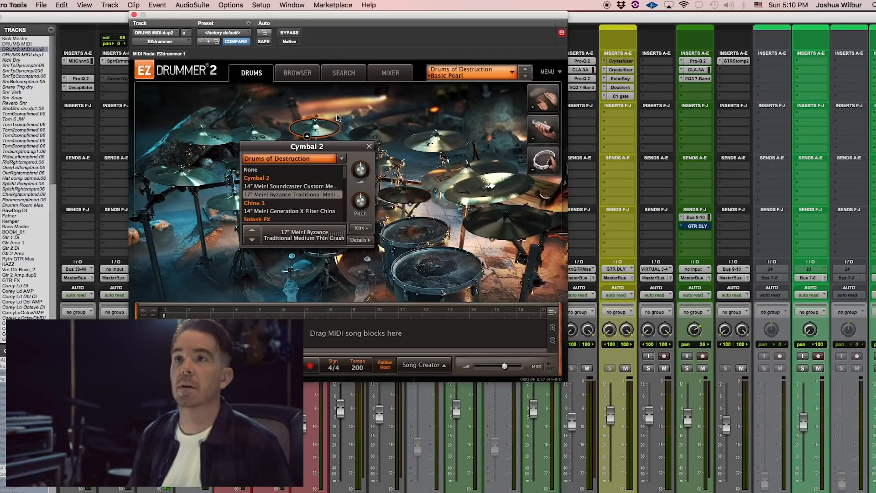
click(360, 94)
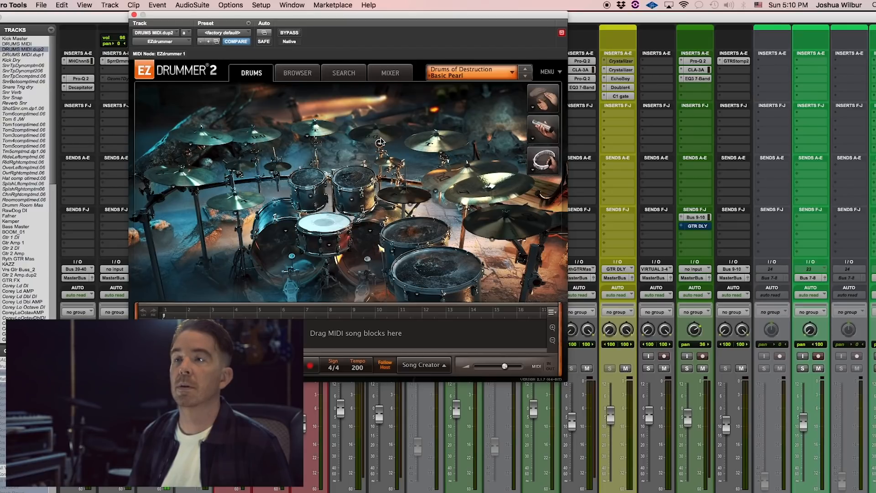
Set the empty Cymbal 3 position to the 18" Meinl Byzance Traditional Medium Crash.
click(380, 142)
scroll(348, 211, down, 3)
scroll(349, 210, down, 2)
scroll(349, 209, down, 3)
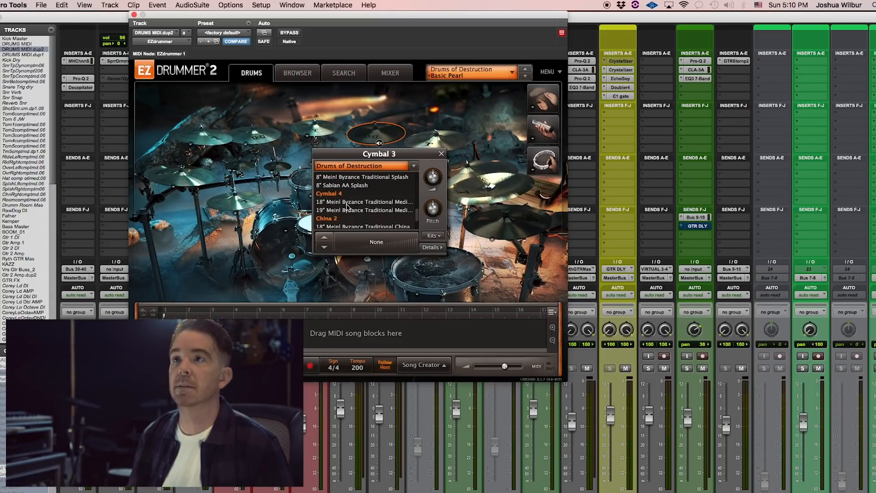
click(347, 203)
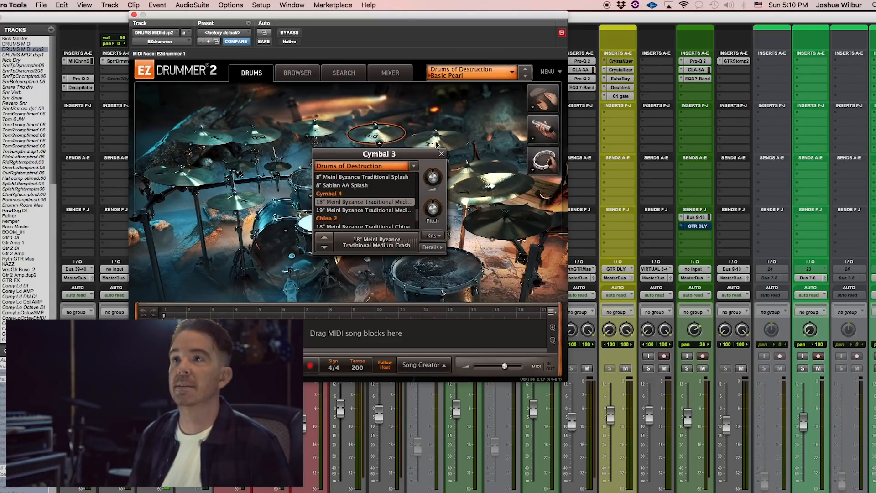
click(435, 144)
click(443, 152)
click(425, 115)
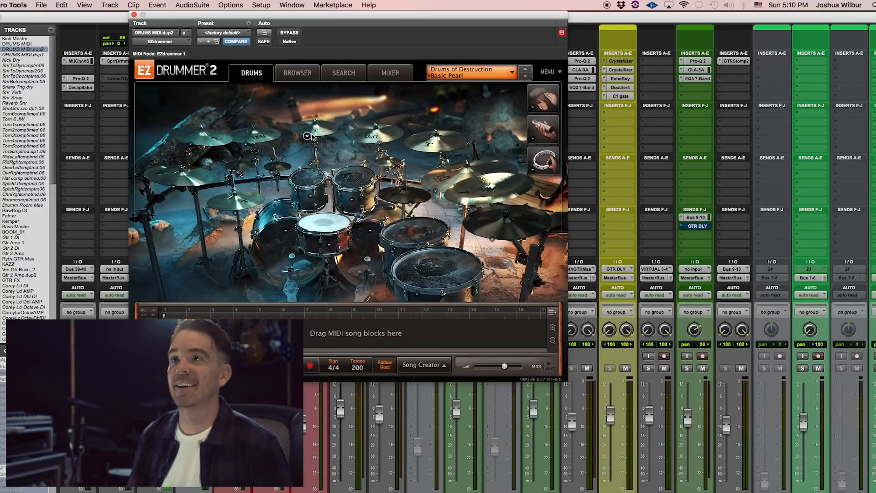
Check Cymbal 2 once more, along with the crash between Cymbal 3 and the ride.
click(308, 136)
click(195, 121)
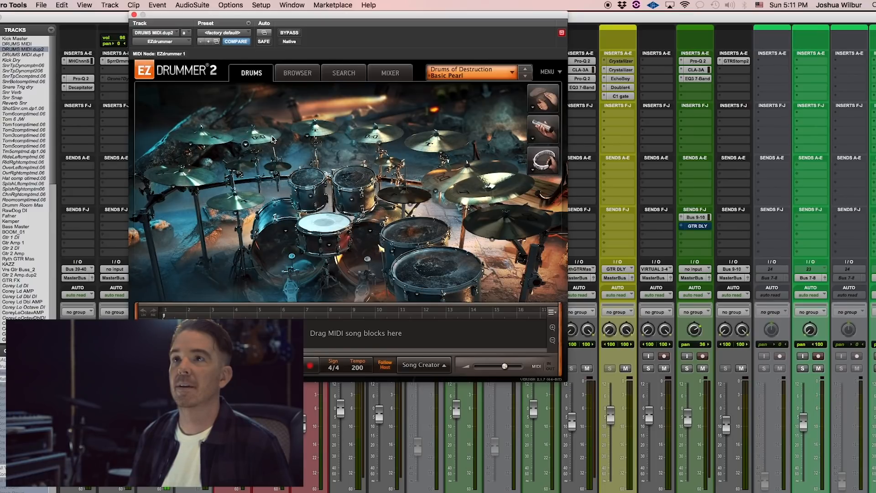
click(433, 153)
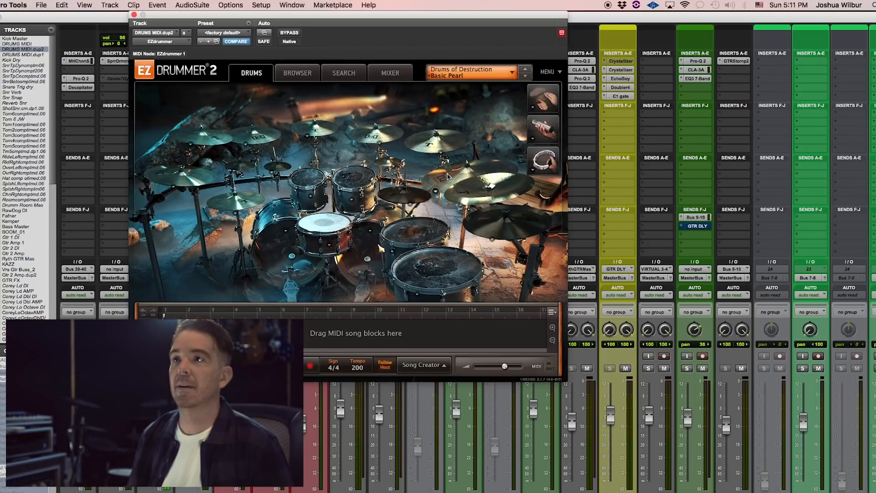
Try the 24" Meinl Byzance Pure Metal Ride in the Ride position, and return it to the 21" Sabian AA Rock Ride.
click(436, 191)
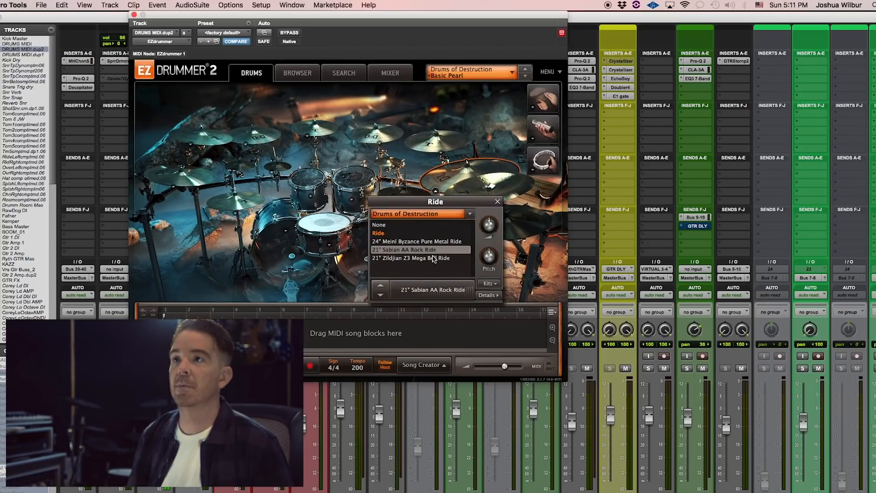
click(439, 242)
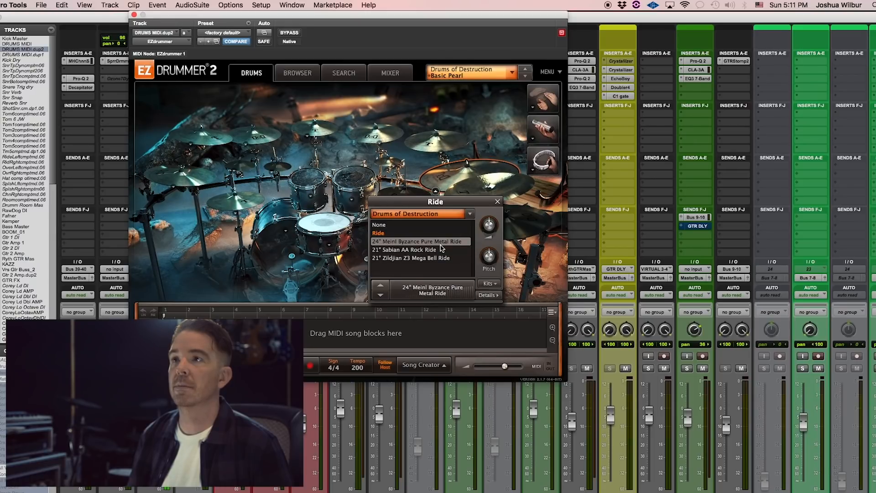
click(436, 249)
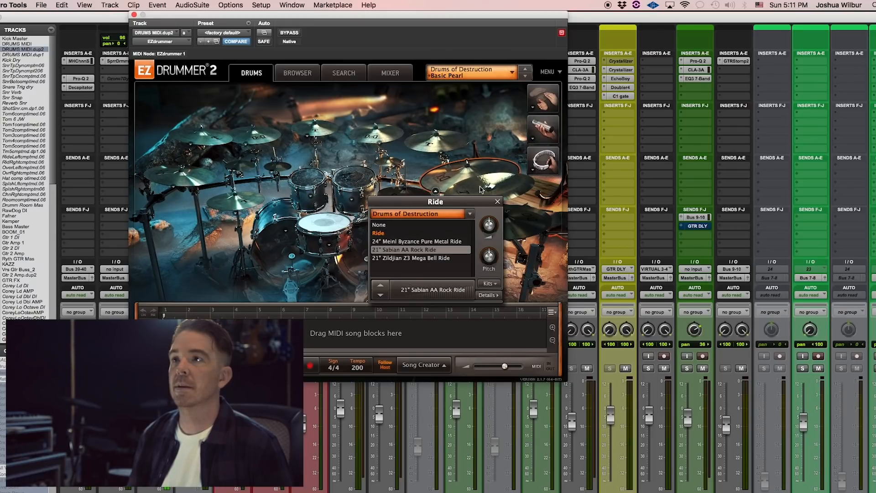
click(511, 194)
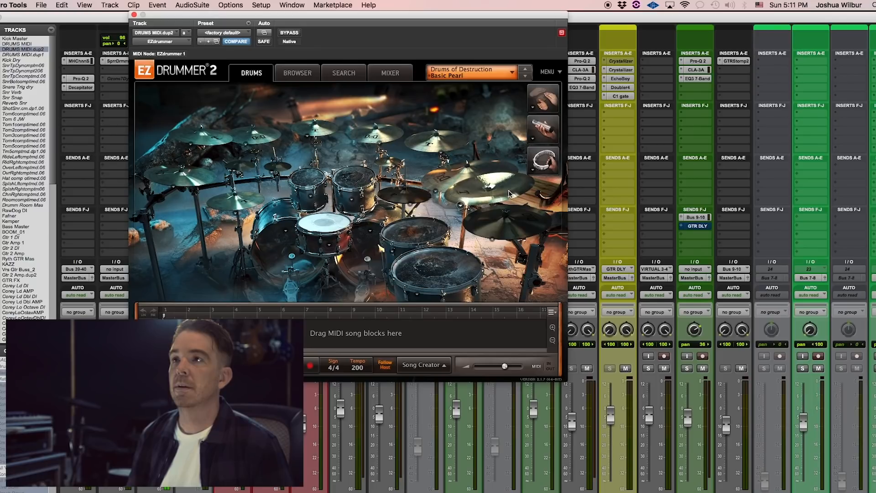
Set the China 2 position to the 18" Meinl Byzance Traditional China.
click(461, 205)
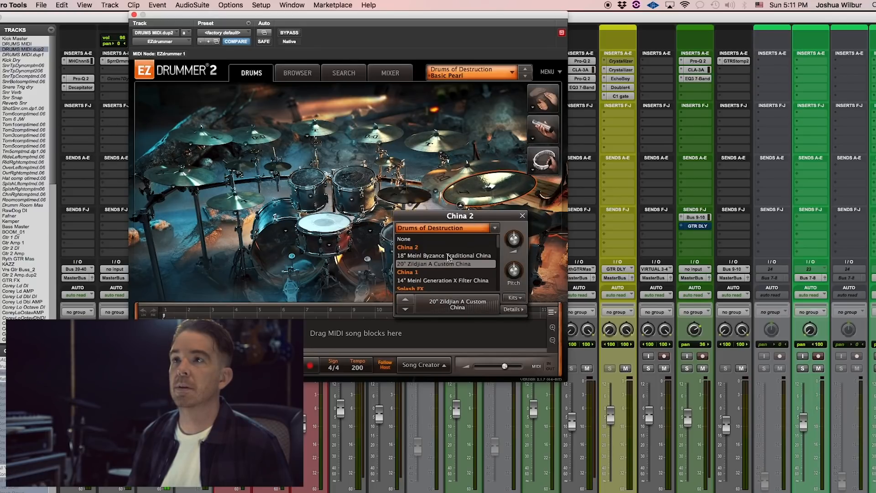
click(448, 256)
click(522, 215)
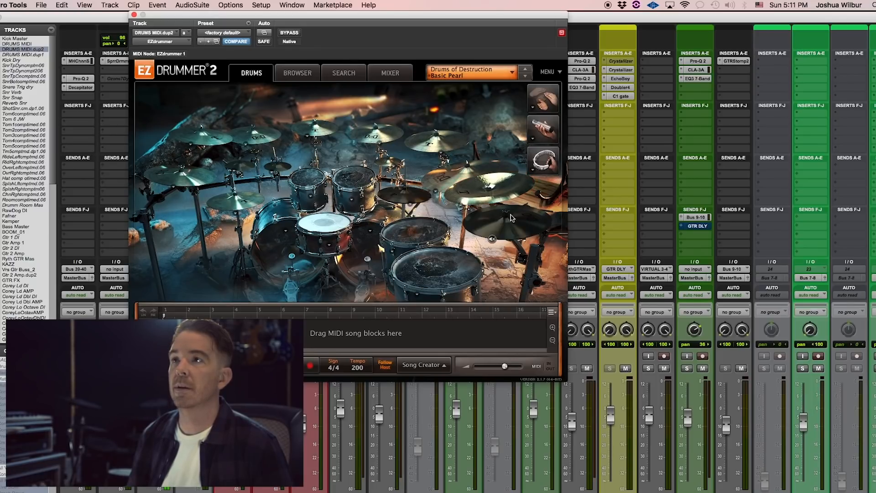
Browse the cymbal choices for the empty China 3 position and load the 16" Meinl Generation X Filter China.
click(492, 238)
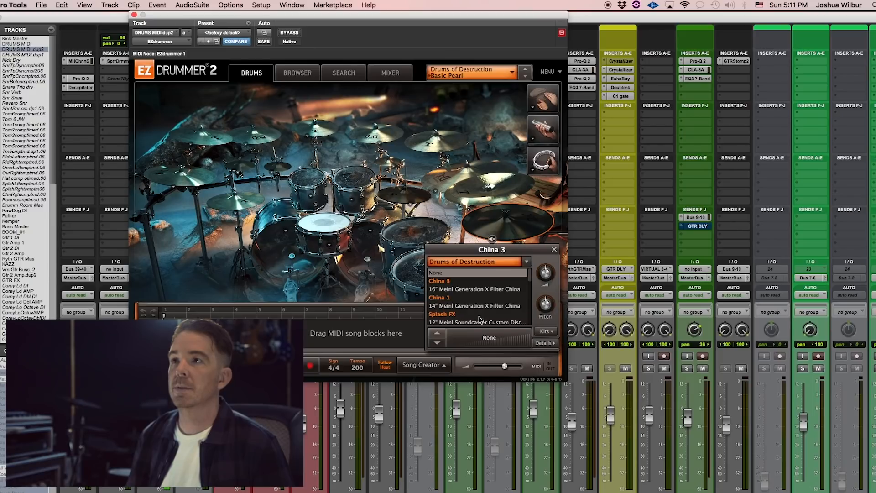
scroll(483, 314, down, 3)
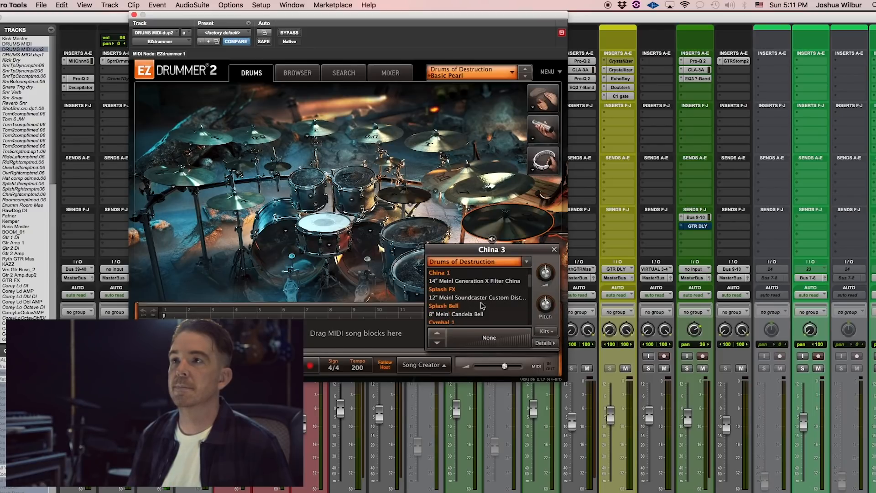
click(498, 196)
click(492, 238)
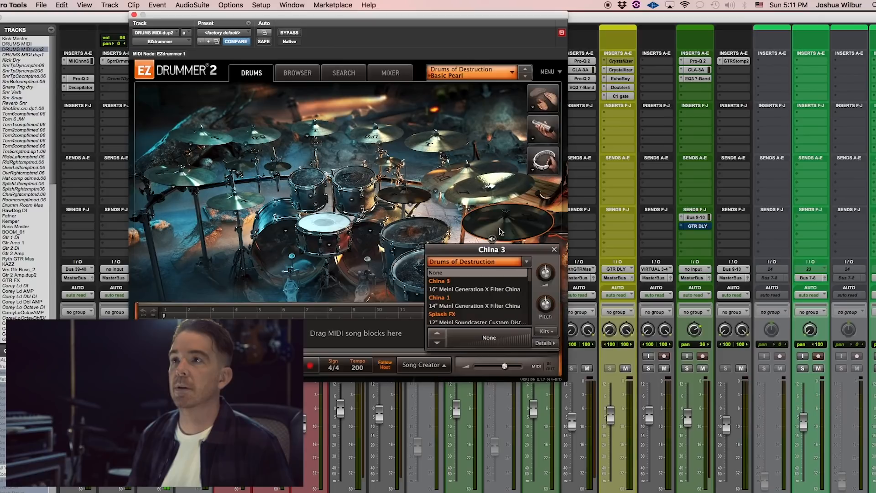
click(485, 293)
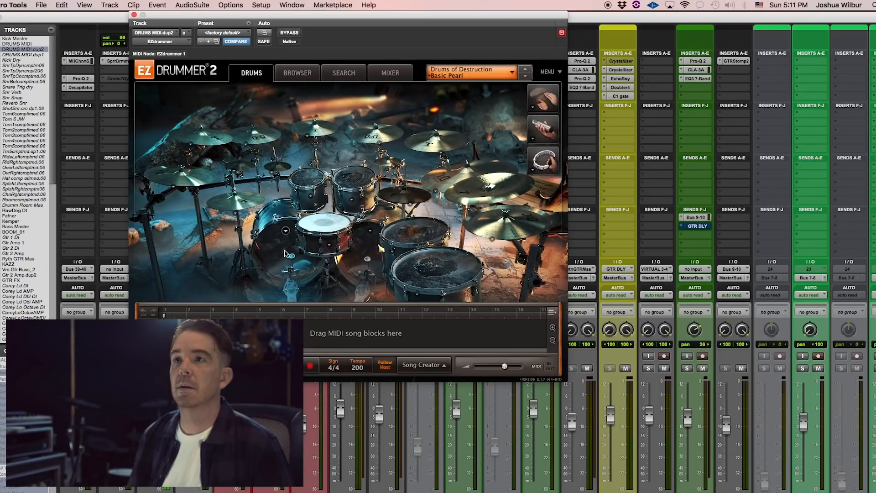
View the Kick 2 drum choices, and set Kick 1 to the 18x22" Pearl Masters Studio.
click(284, 250)
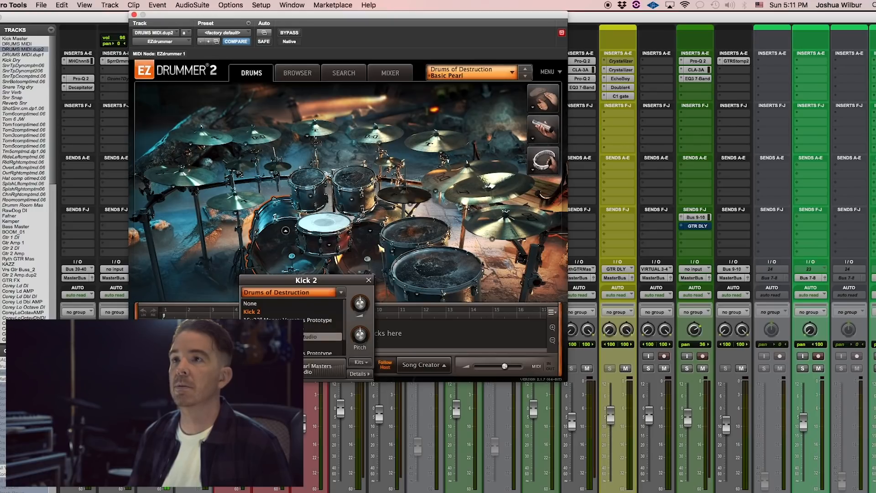
click(370, 233)
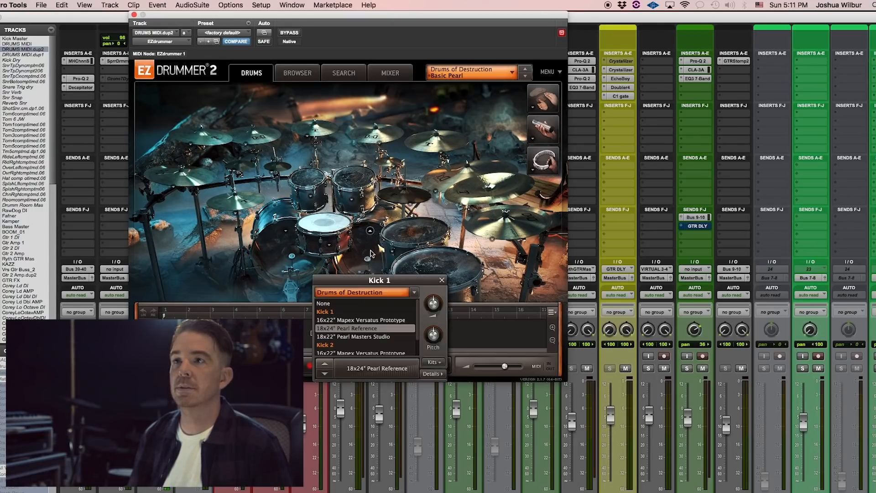
click(359, 338)
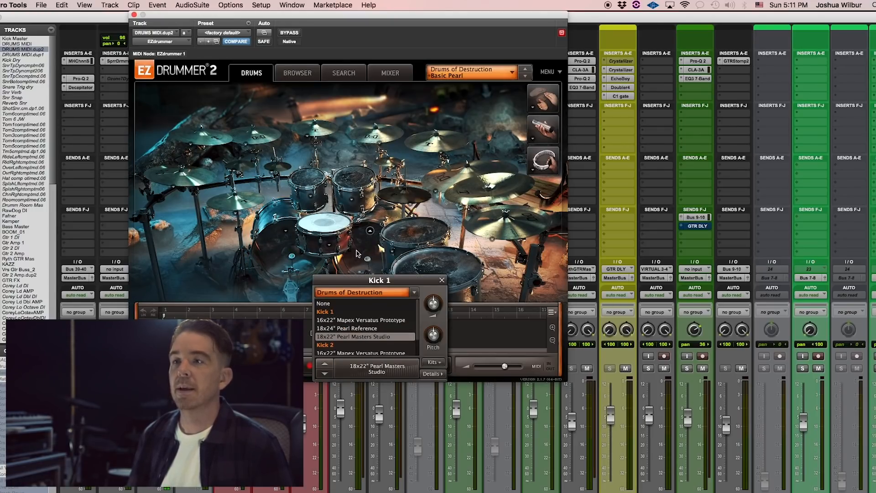